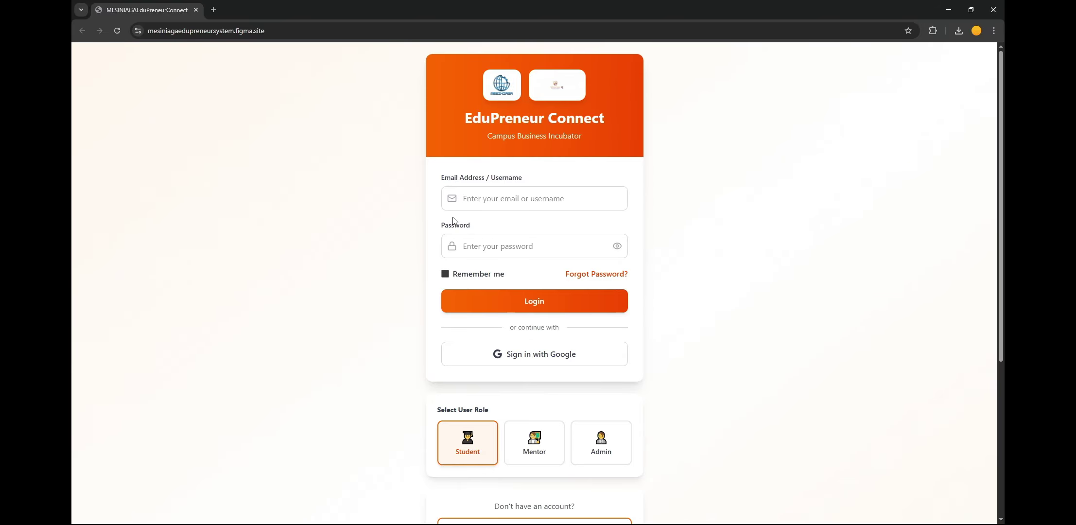
Step: Glance at the Register New Account form, then scroll back up to the login page
scroll(524, 378, "down", 1)
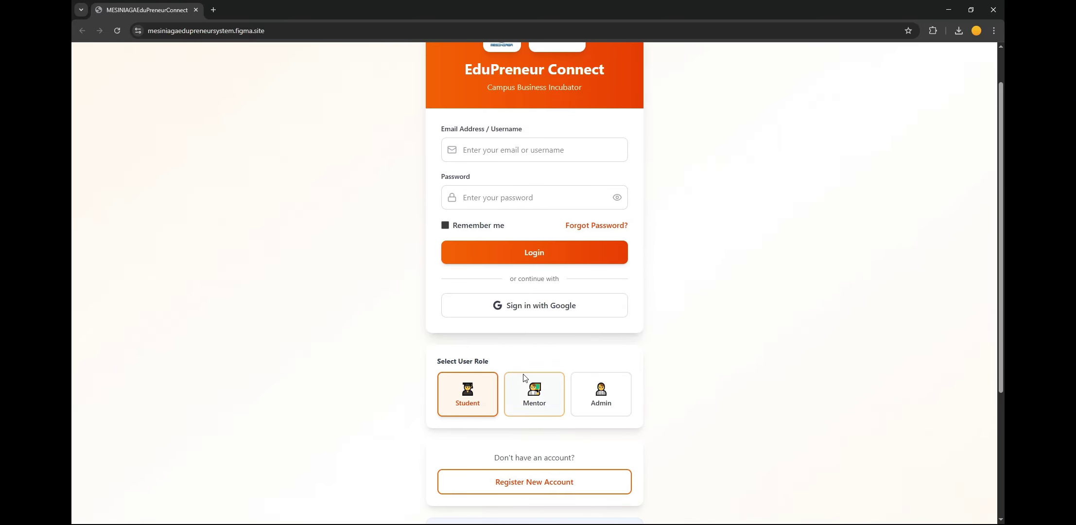
left_click(525, 484)
scroll(455, 334, "up", 1)
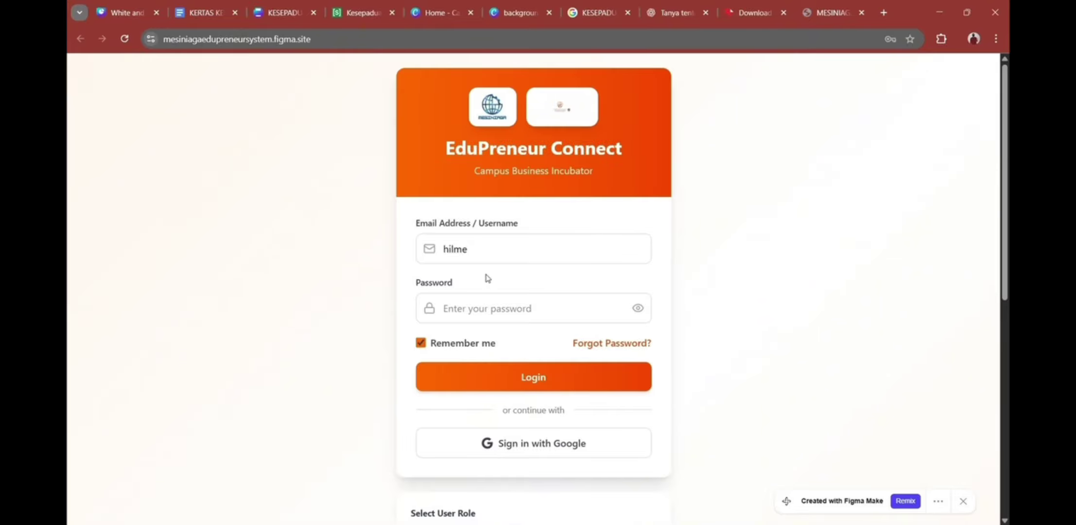
Step: Paste the account password and log in to the student portal
left_click(481, 302)
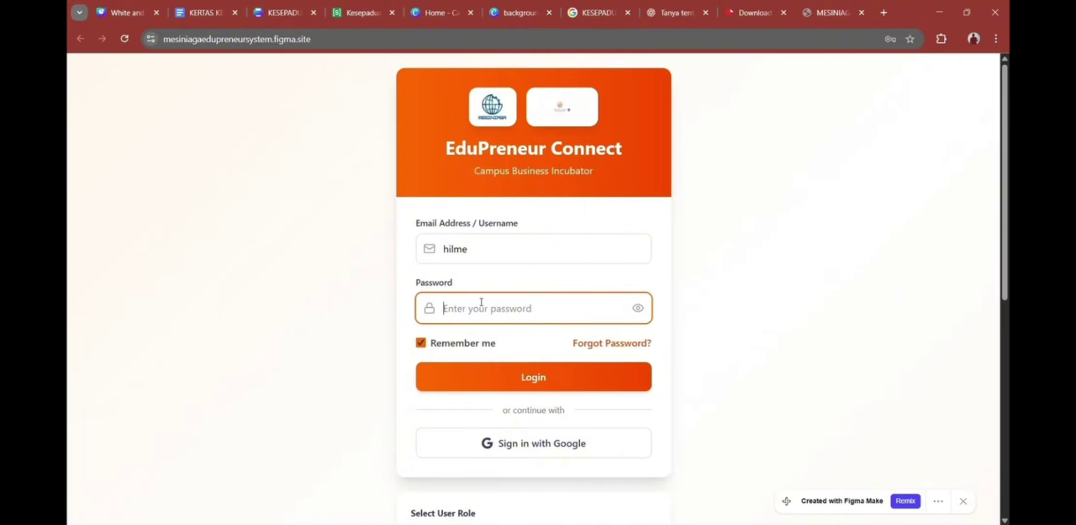
key("ctrl+v")
left_click(464, 377)
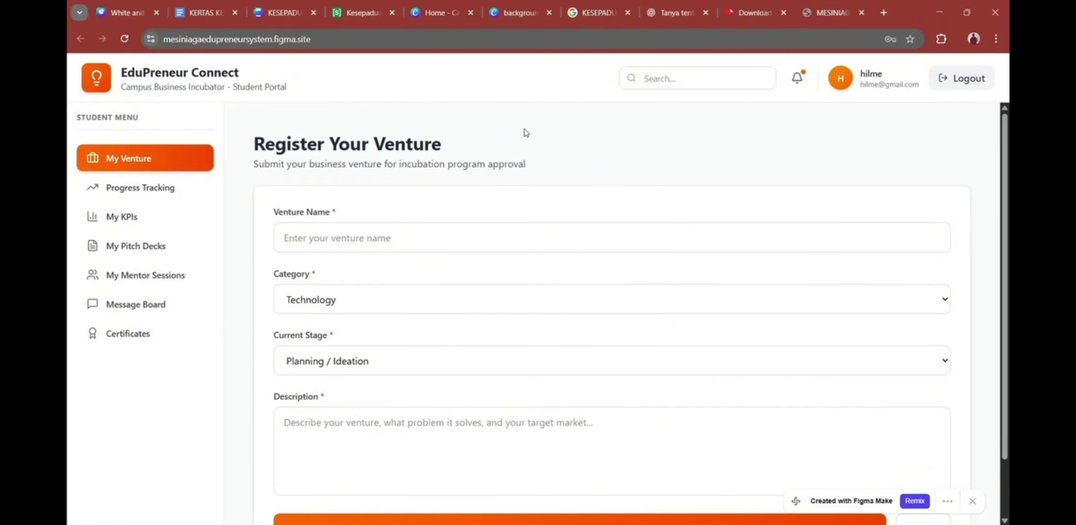
Step: Register the Burger venture (E-commerce, description Burger) and submit it for approval
scroll(464, 209, "down", 1)
left_click(426, 184)
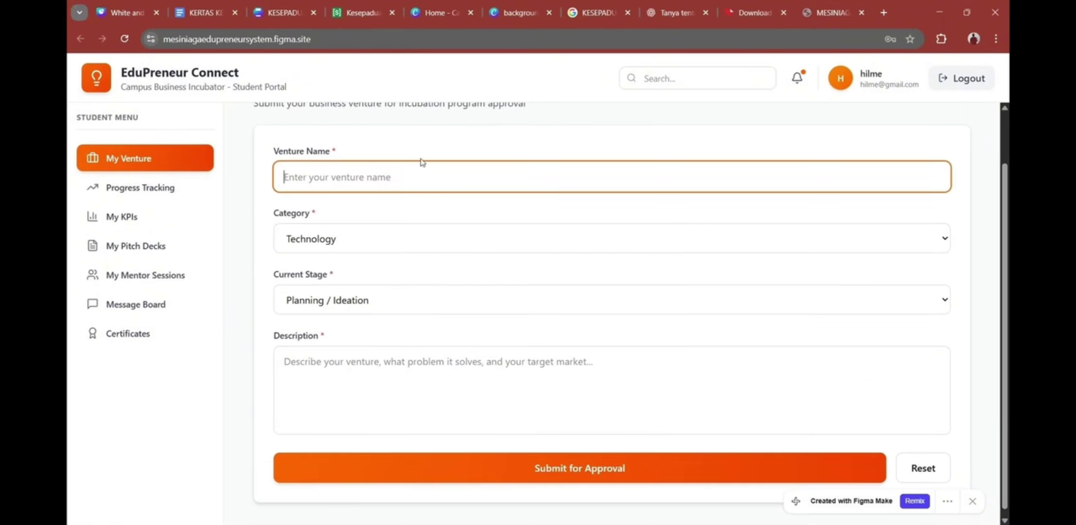
scroll(422, 161, "up", 1)
scroll(418, 161, "down", 1)
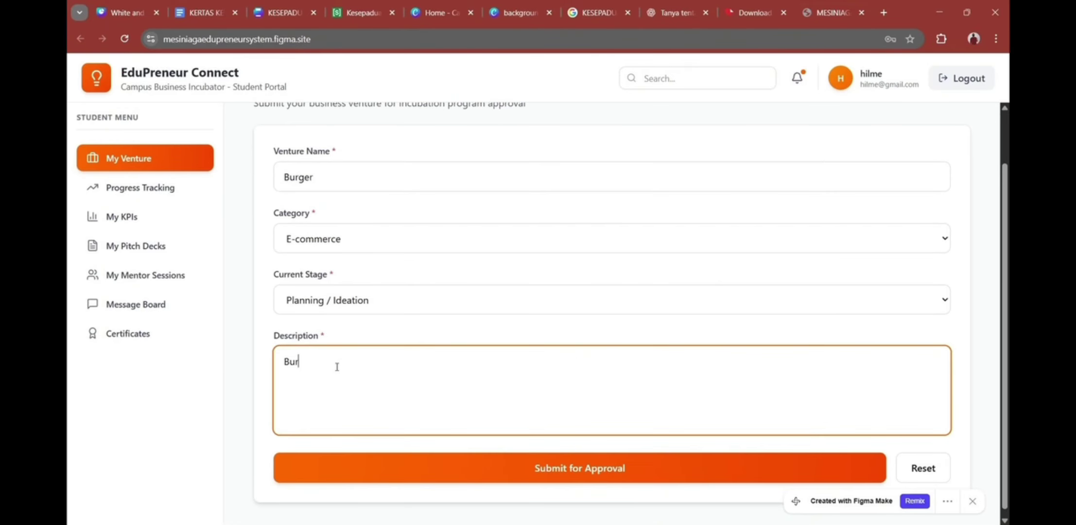
type("ger")
scroll(410, 404, "down", 1)
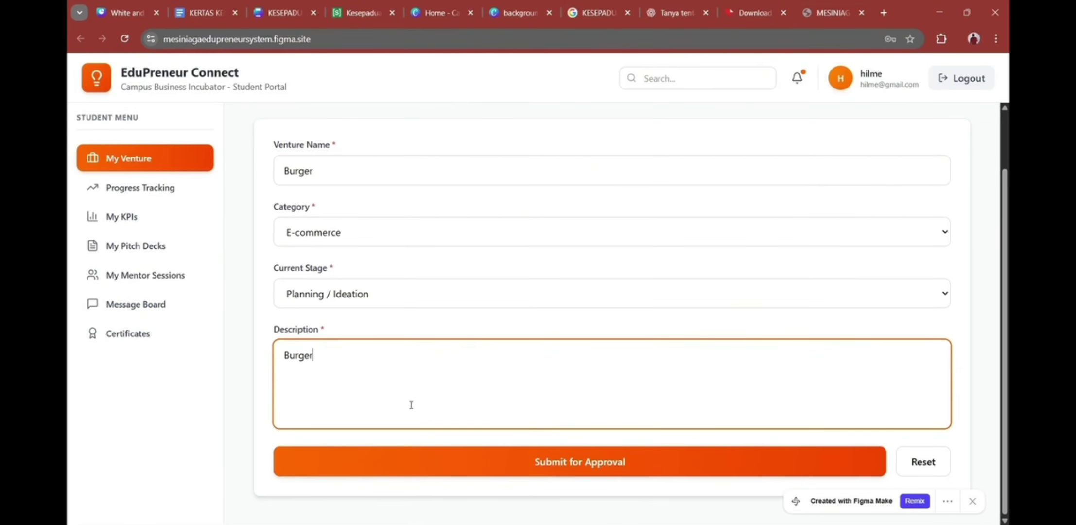
left_click(509, 461)
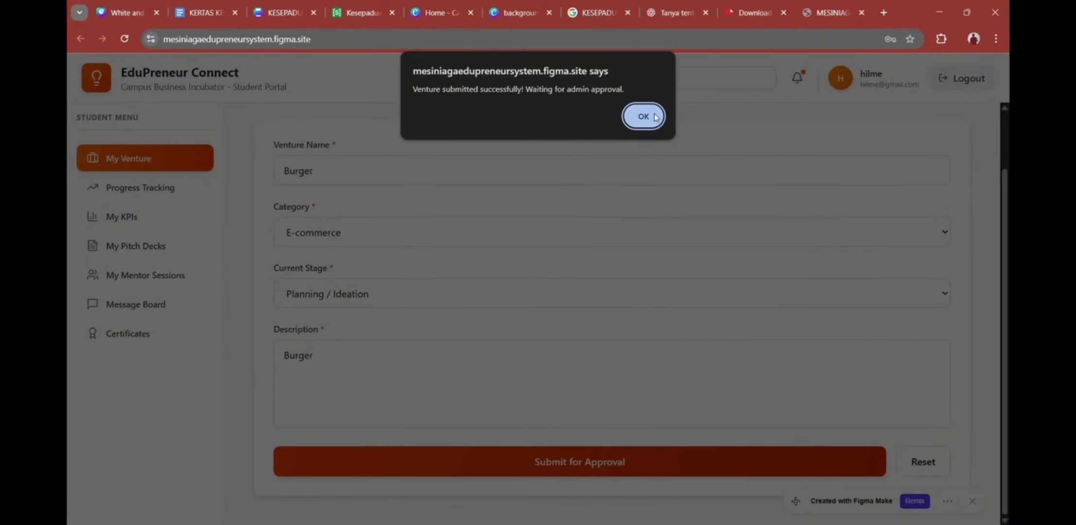
left_click(643, 116)
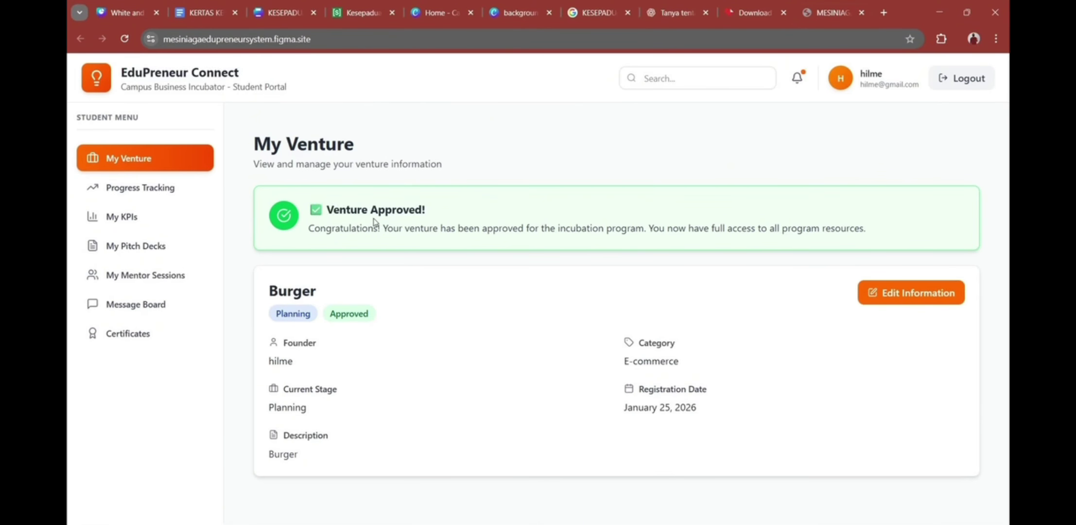
Step: In Progress Tracking, mark Business Model Canvas, Market Research and MVP Development complete
left_click(180, 189)
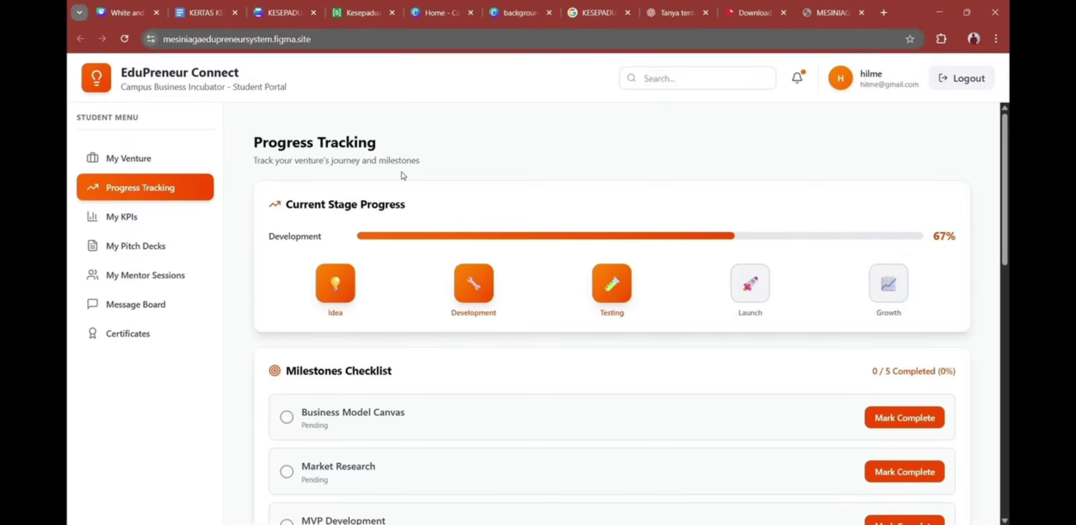
scroll(402, 176, "down", 1)
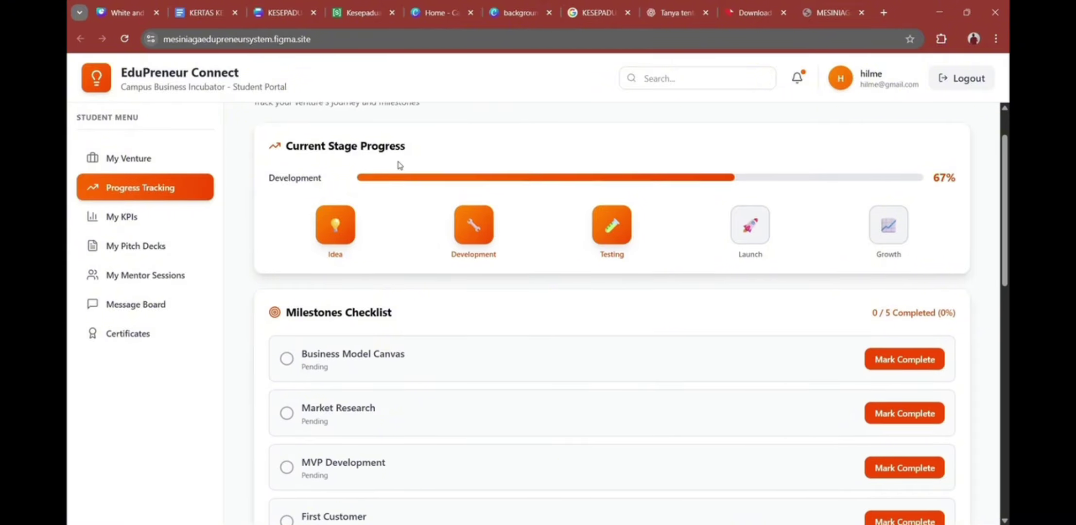
scroll(398, 163, "up", 1)
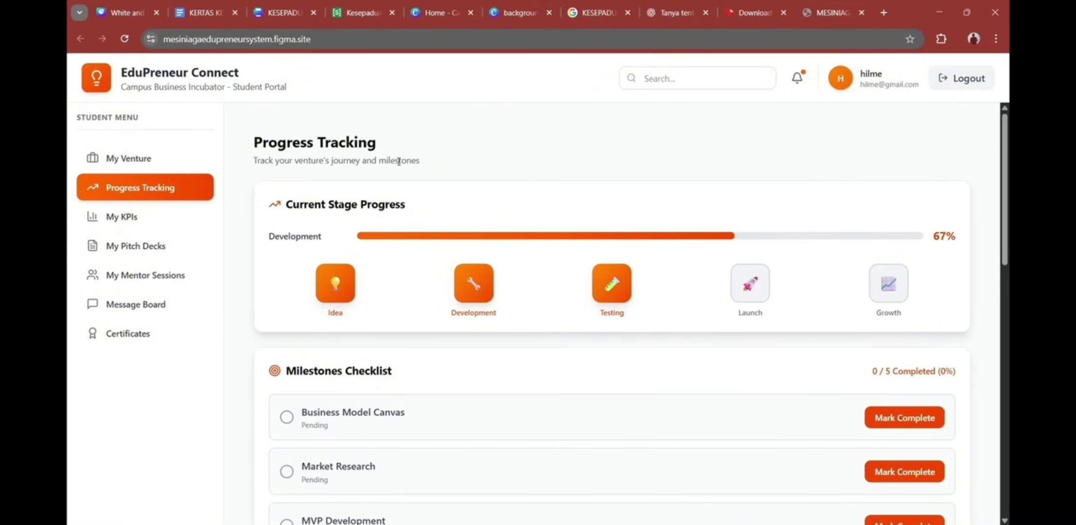
scroll(399, 161, "down", 3)
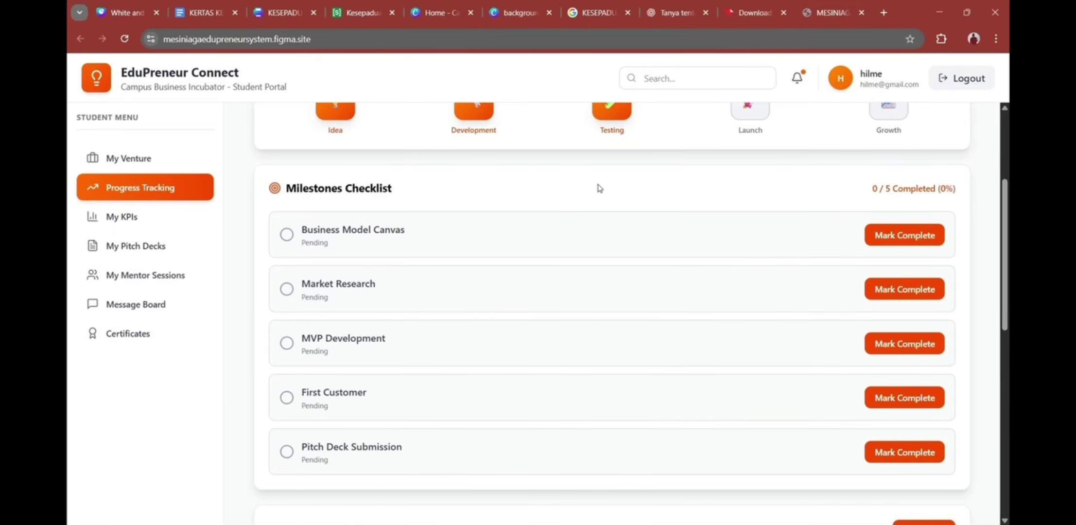
left_click(905, 239)
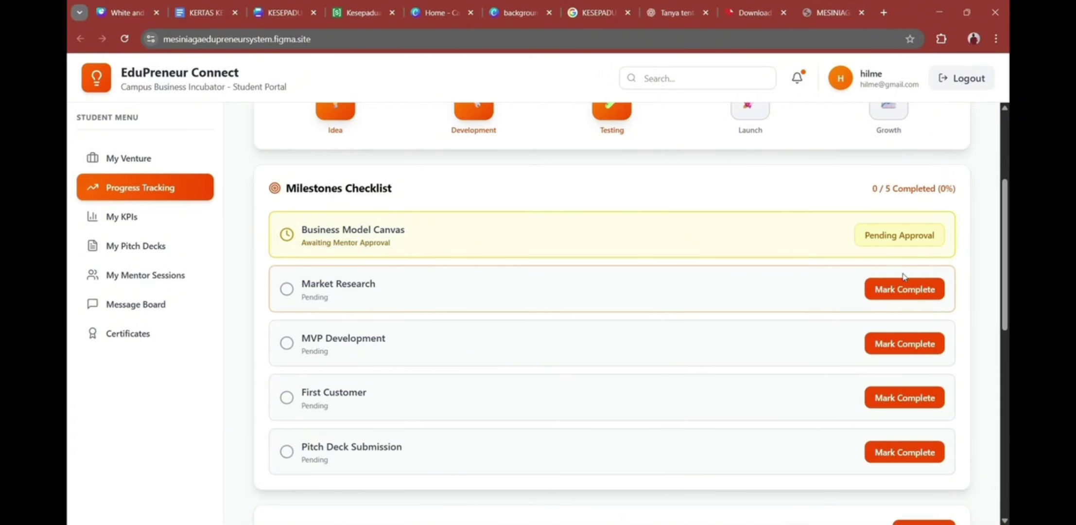
left_click(901, 290)
left_click(905, 343)
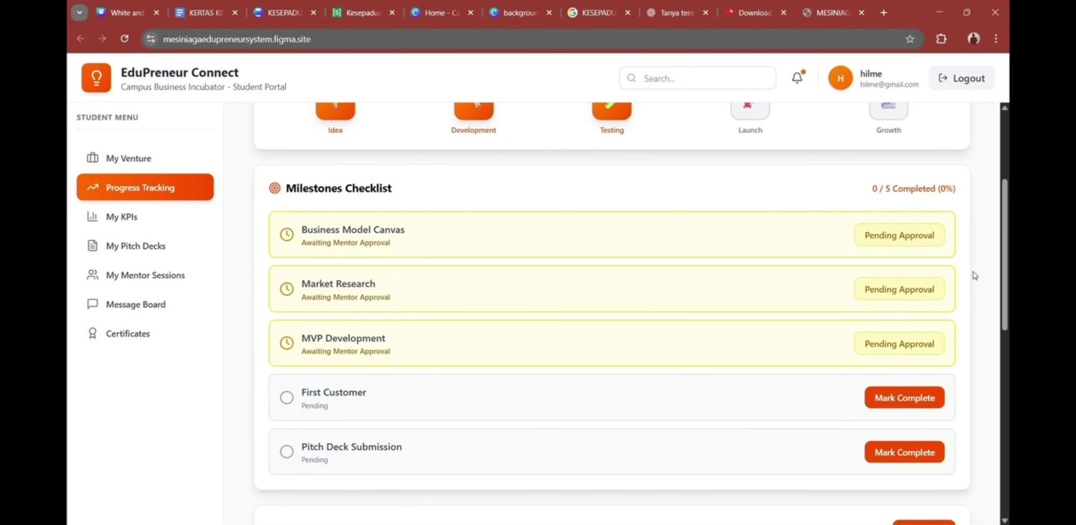
scroll(974, 275, "down", 3)
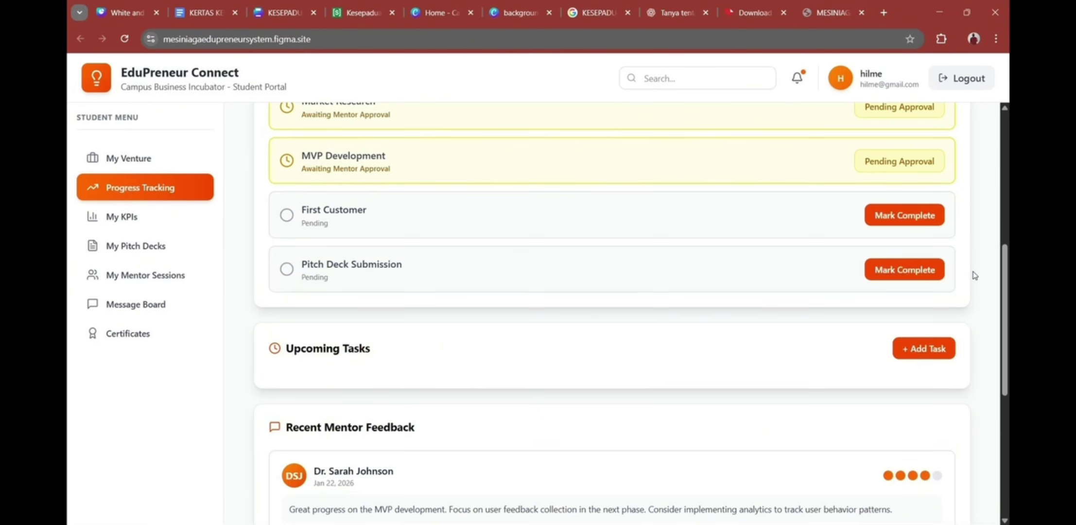
left_click(925, 349)
Step: Add a Medium-priority task due Jan 26, 2026, then browse feedback and open My KPIs
left_click(582, 254)
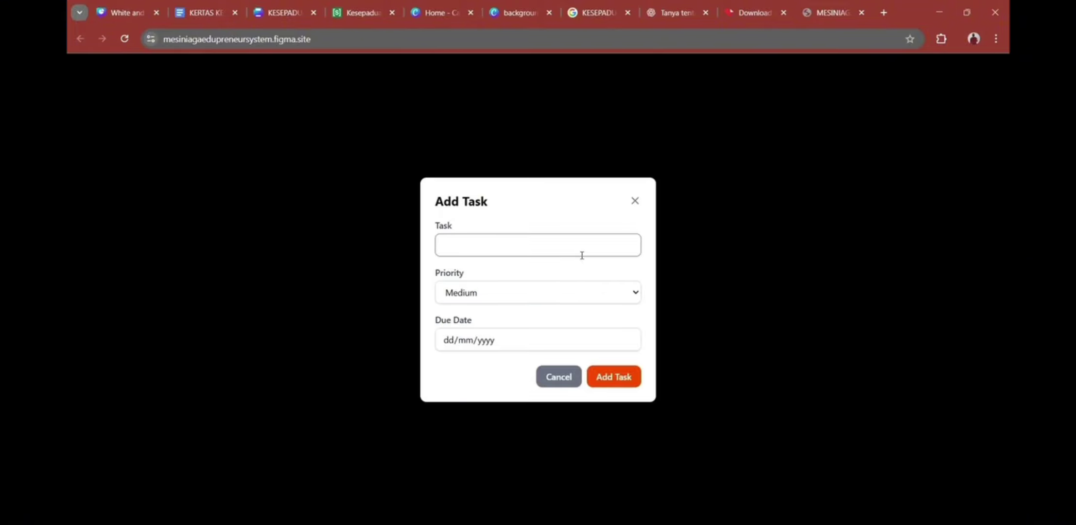
left_click(599, 377)
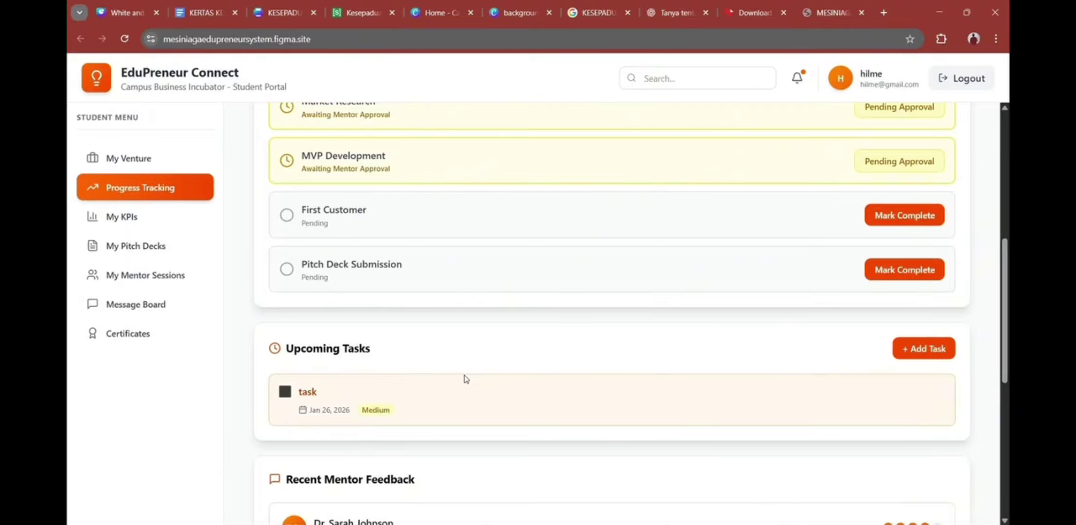
scroll(464, 377, "down", 2)
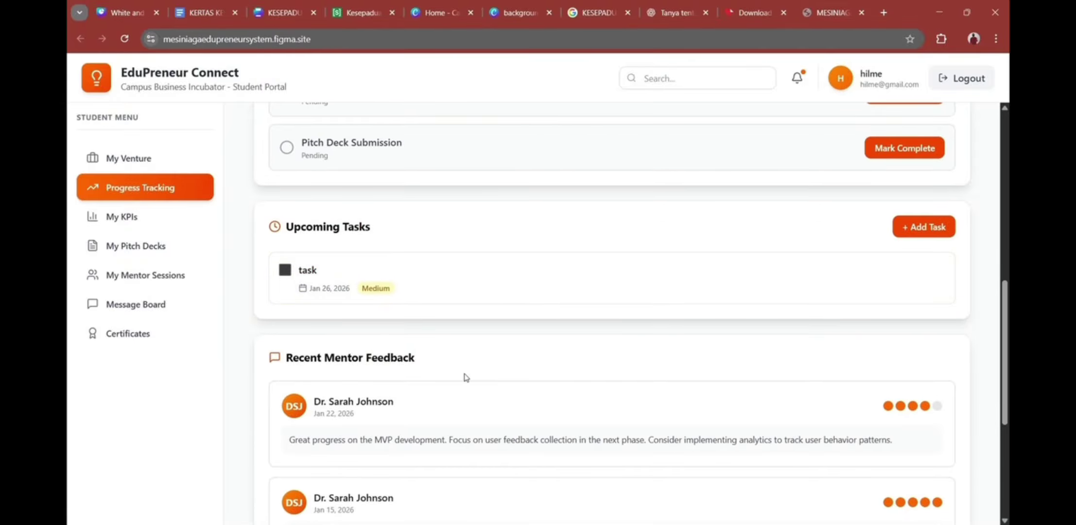
scroll(465, 377, "down", 1)
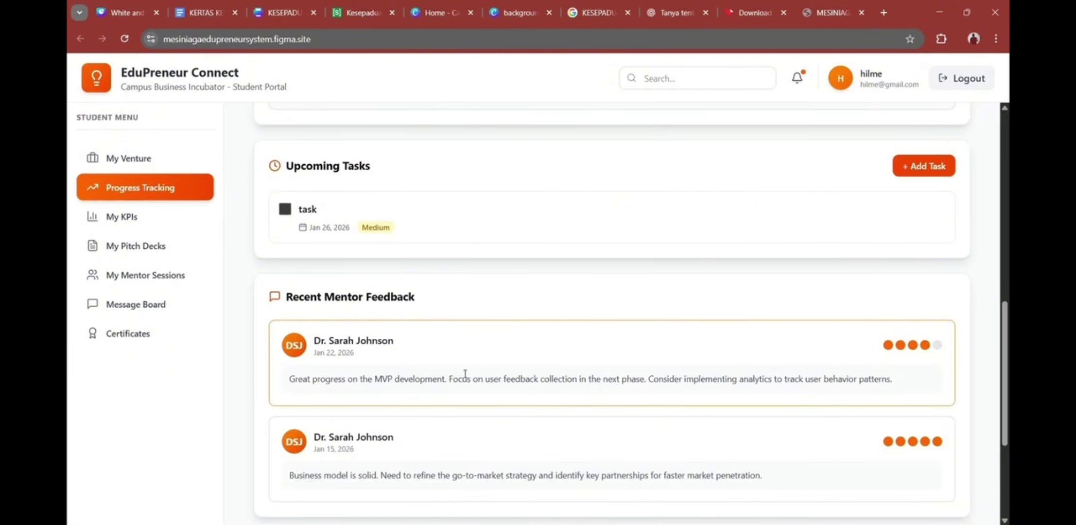
scroll(465, 374, "down", 3)
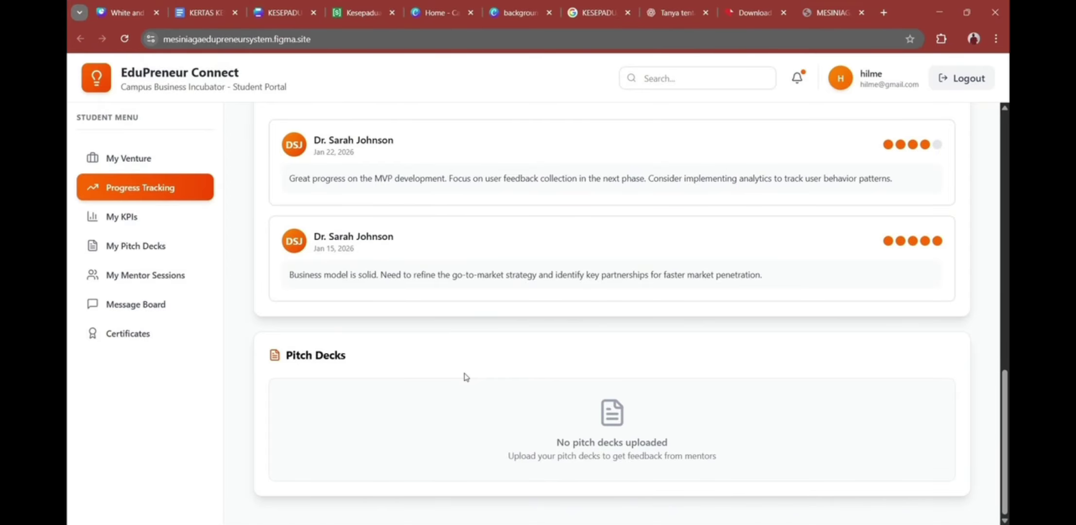
left_click(151, 215)
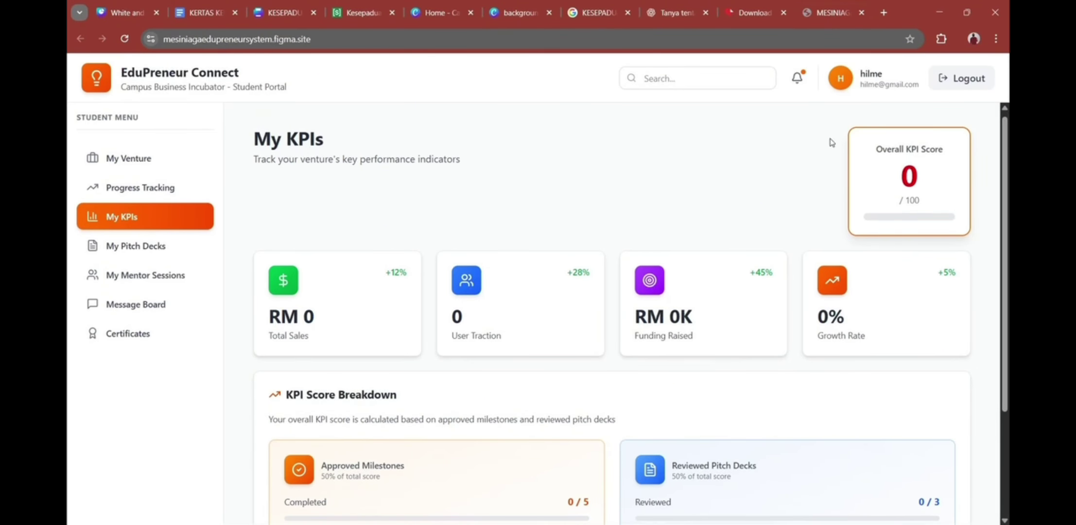
Step: Revisit Progress Tracking and My KPIs, review the KPI breakdown, then go to My Pitch Decks
scroll(831, 143, "down", 1)
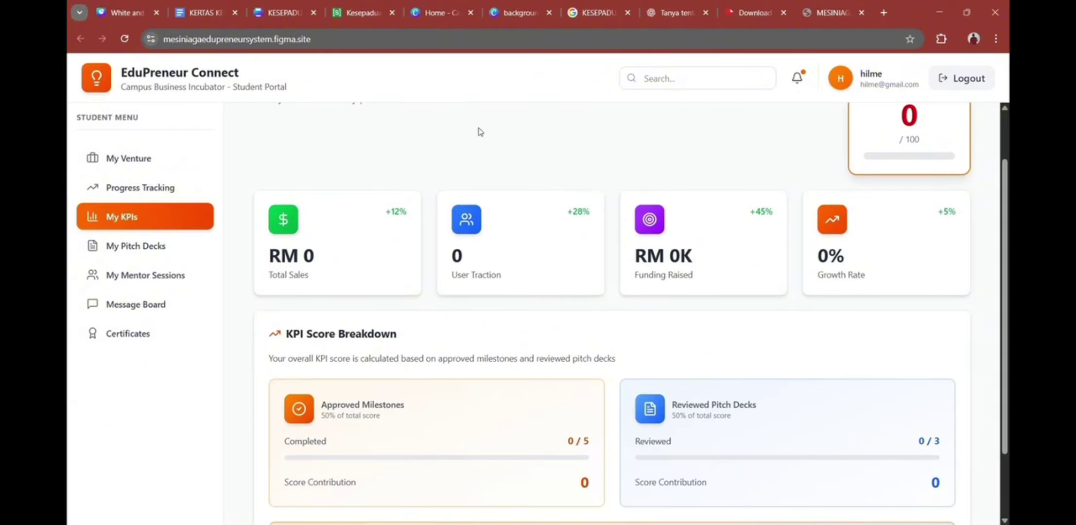
left_click(180, 194)
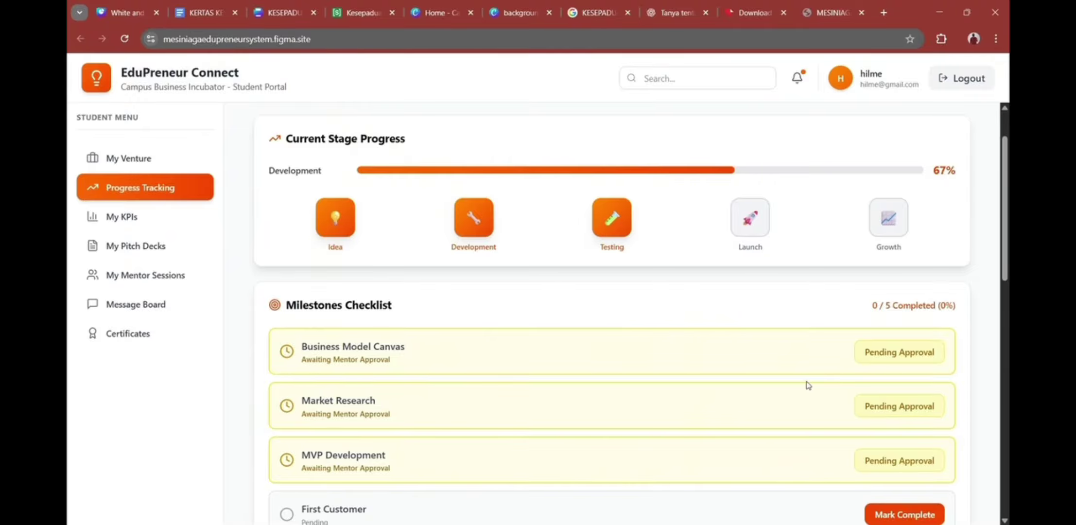
left_click(209, 219)
scroll(577, 277, "up", 2)
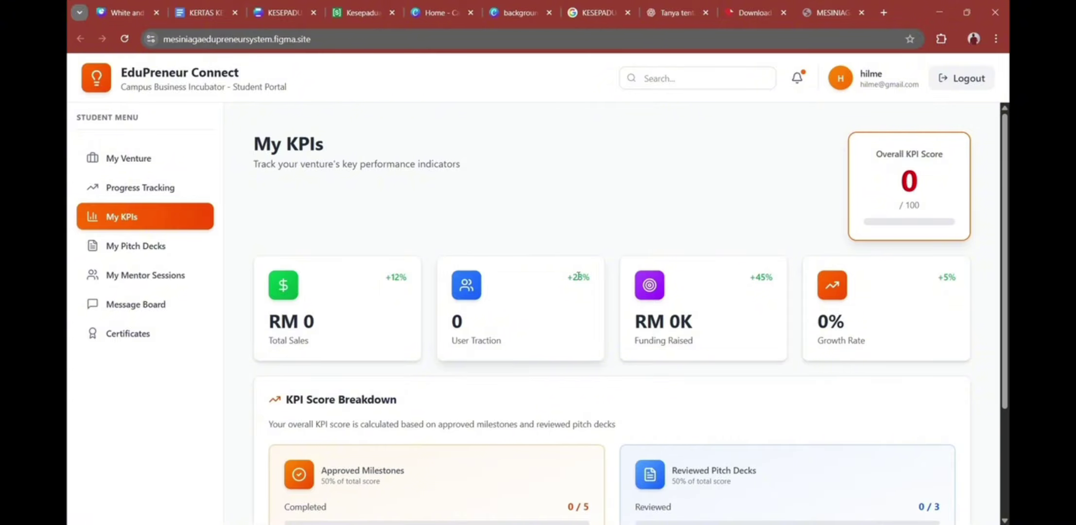
scroll(692, 374, "down", 1)
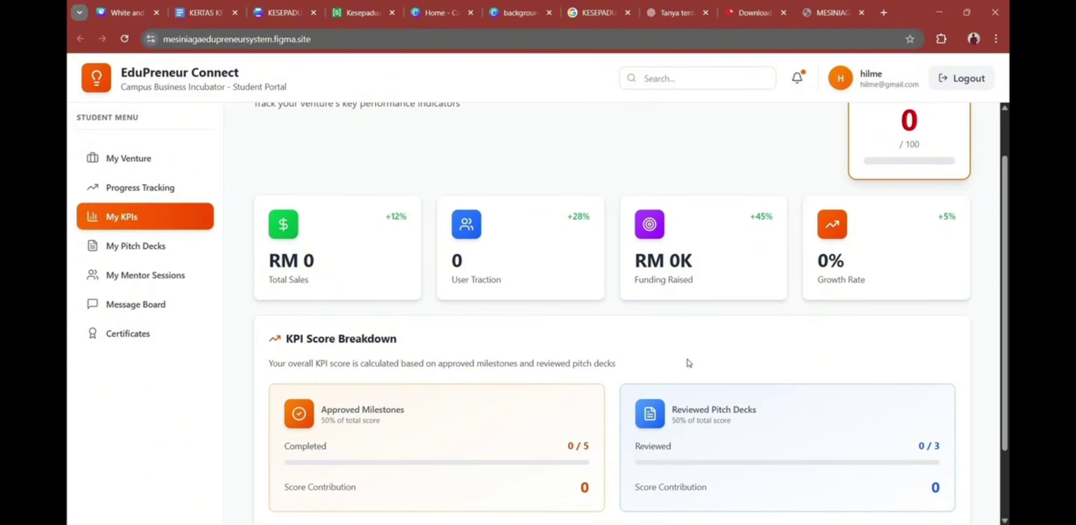
scroll(690, 363, "down", 1)
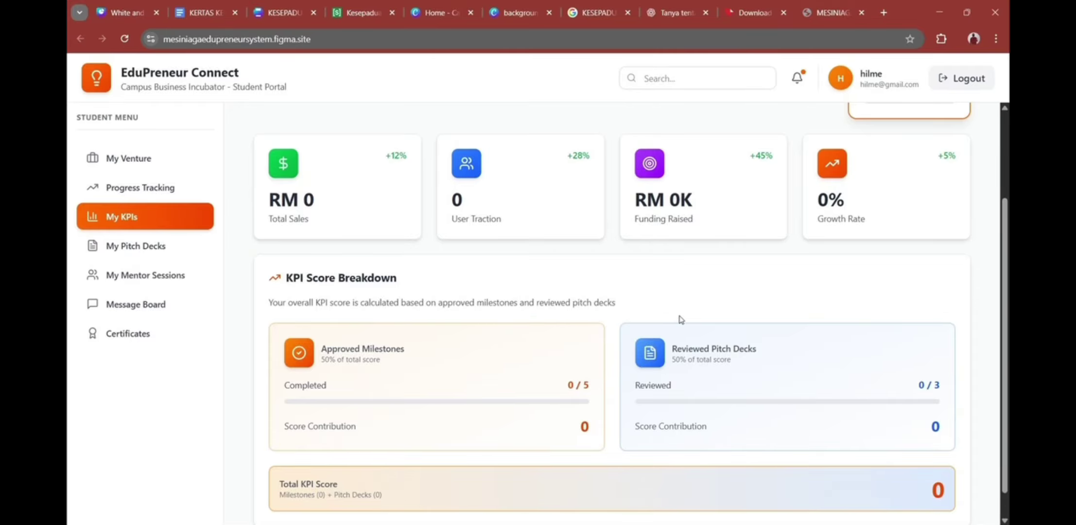
scroll(681, 319, "up", 2)
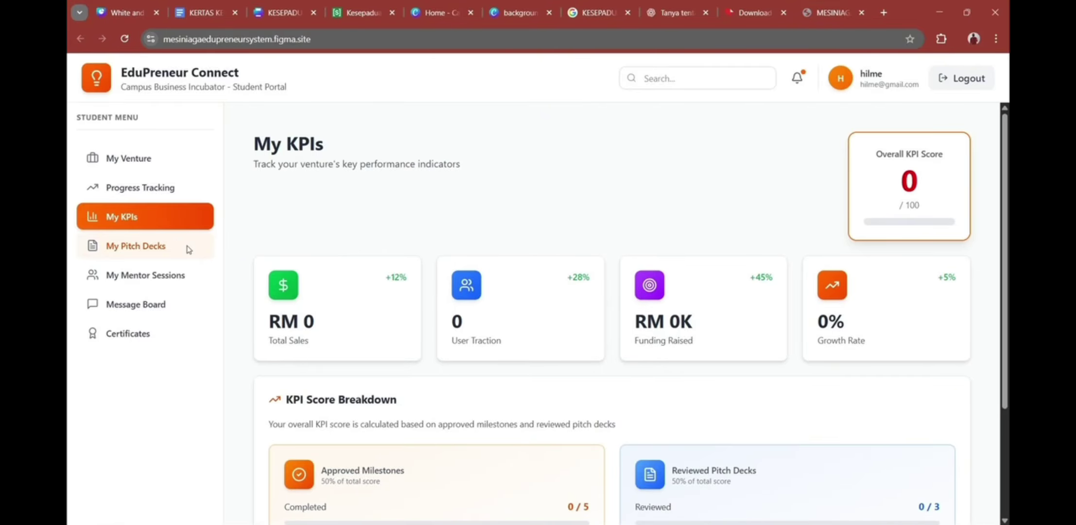
left_click(189, 249)
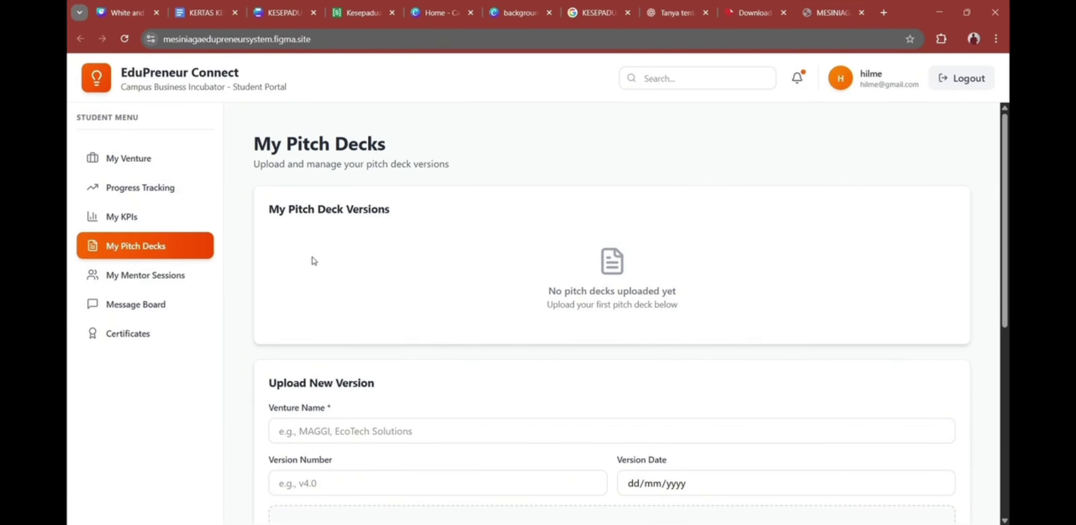
Step: Upload the signed RAD document PDF as Burger pitch deck v10.0, dated 2026-01-25
scroll(364, 265, "down", 3)
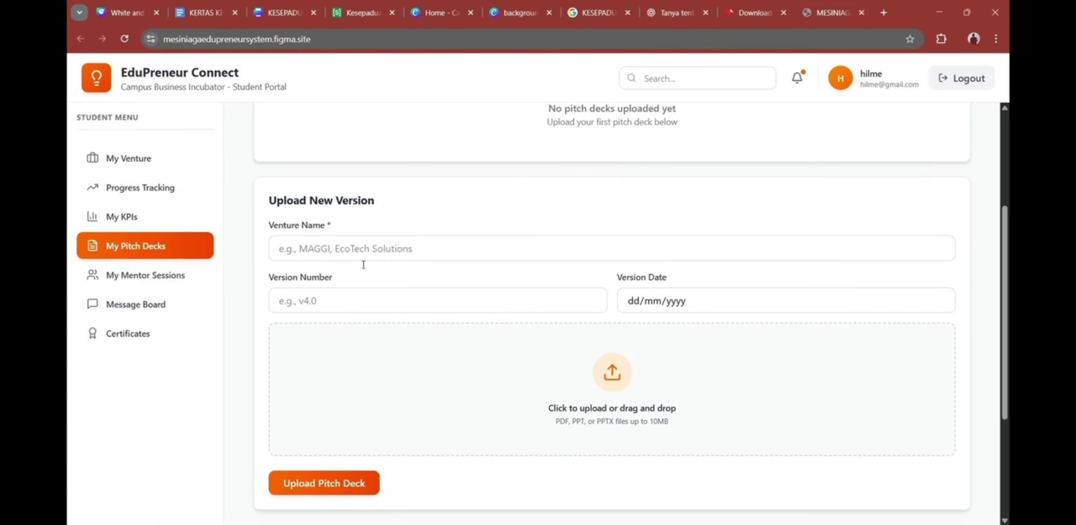
scroll(364, 265, "down", 1)
left_click(315, 193)
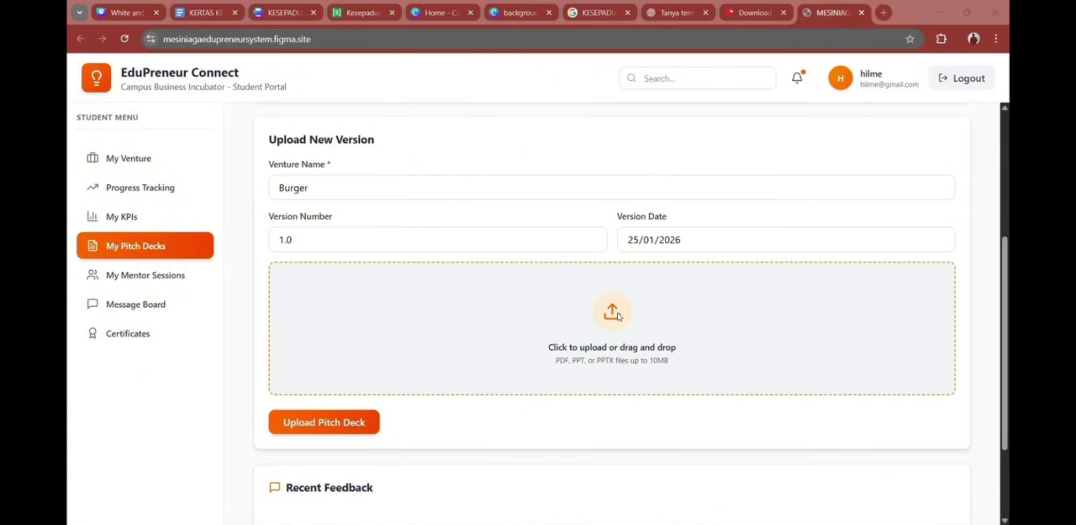
left_click(613, 313)
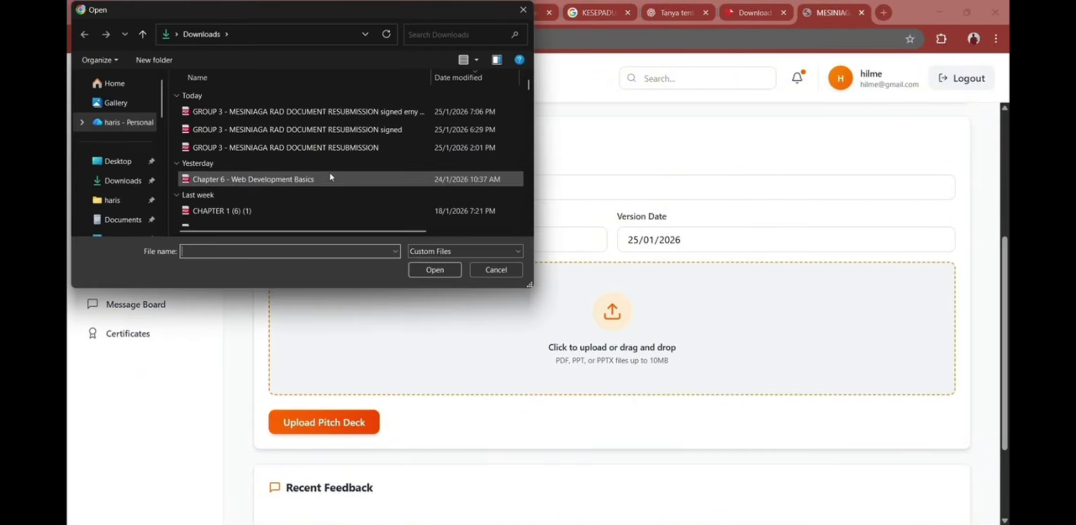
left_click(301, 111)
left_click(434, 269)
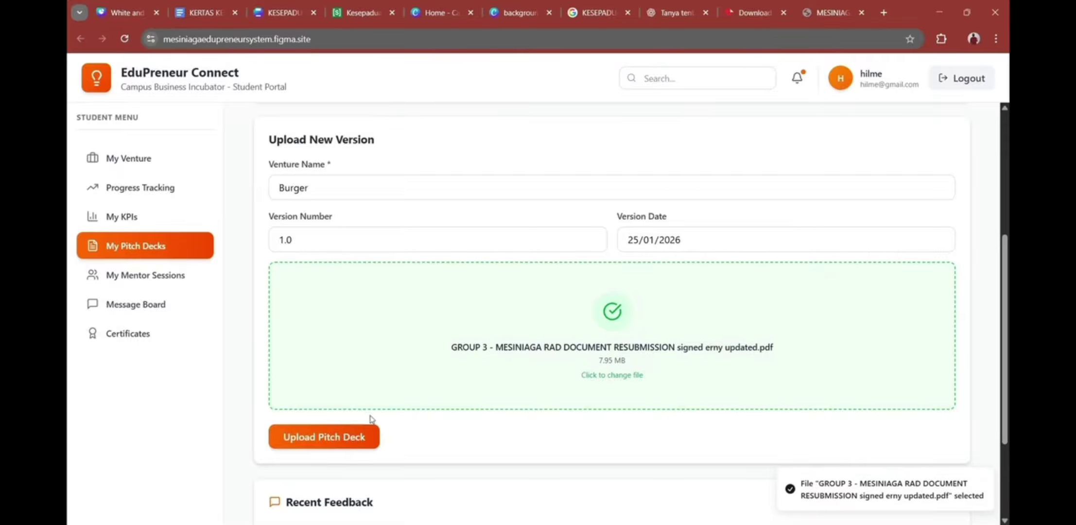
left_click(357, 436)
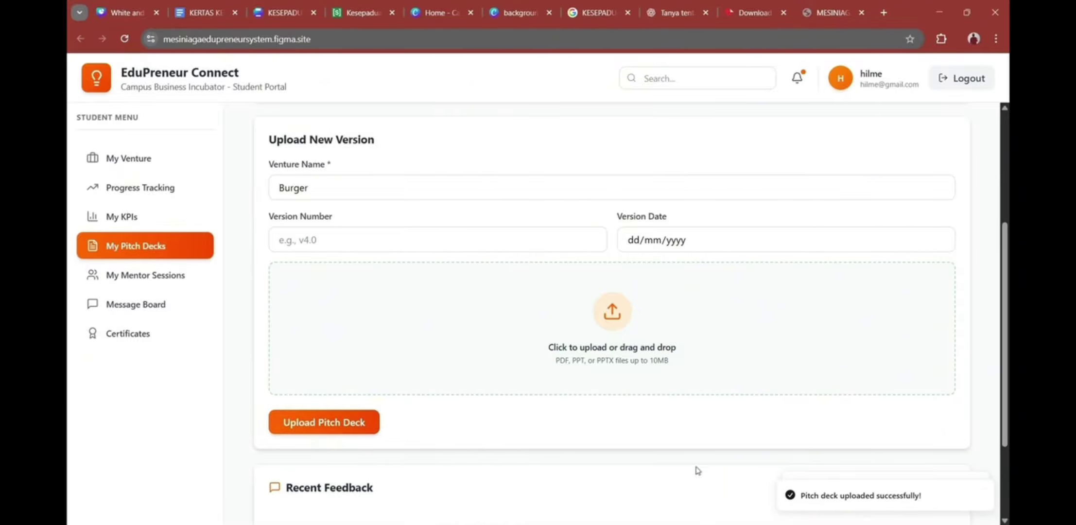
scroll(698, 471, "down", 3)
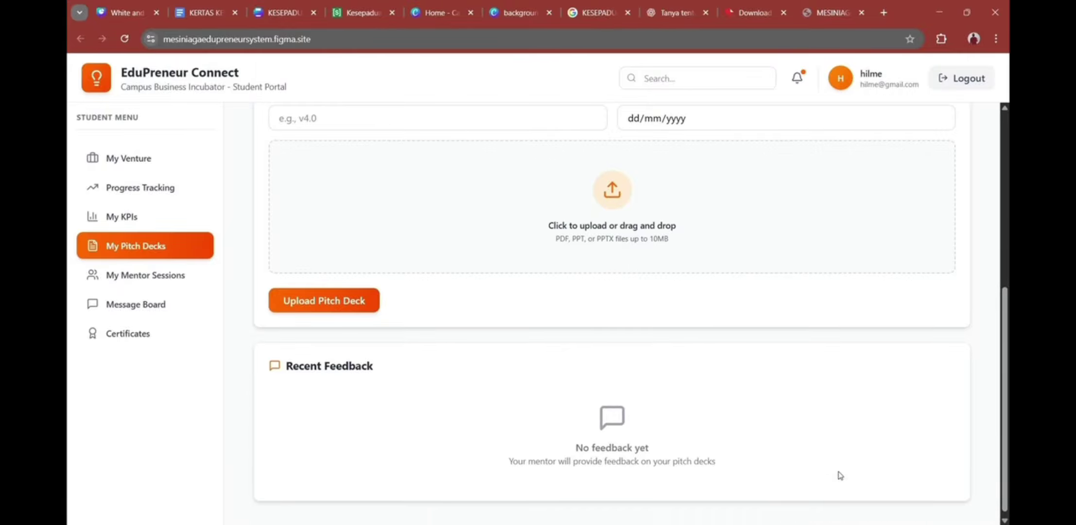
scroll(808, 422, "up", 3)
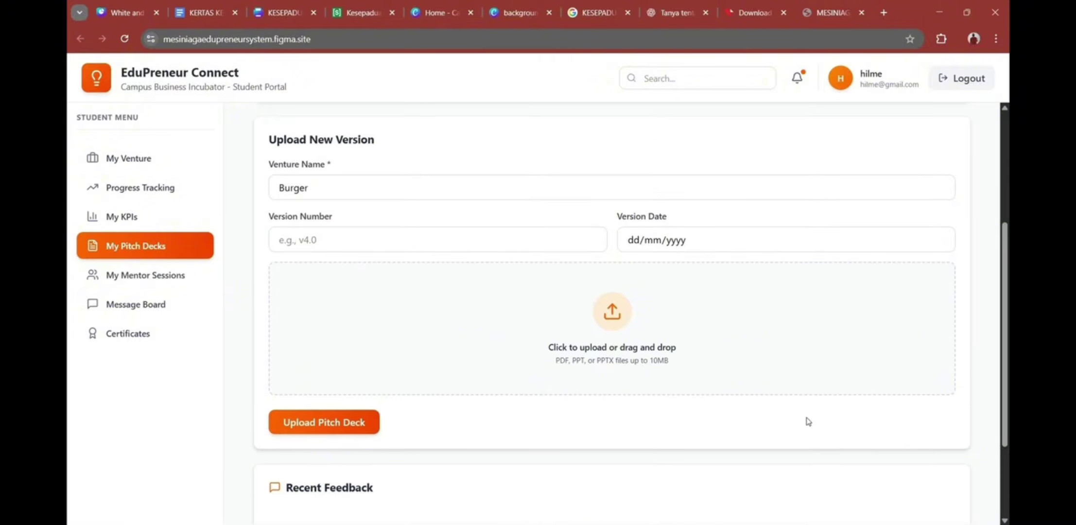
scroll(808, 422, "up", 5)
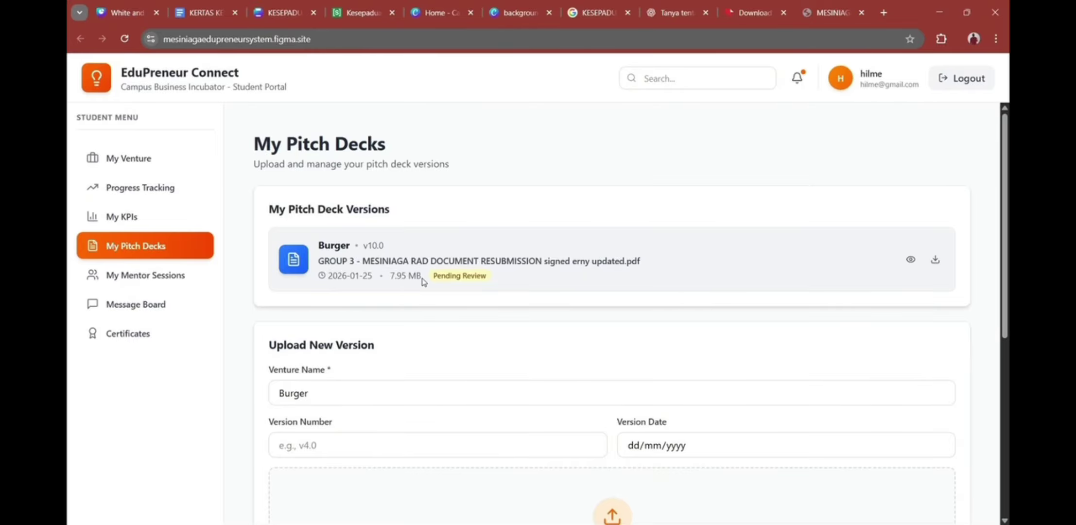
scroll(424, 282, "down", 2)
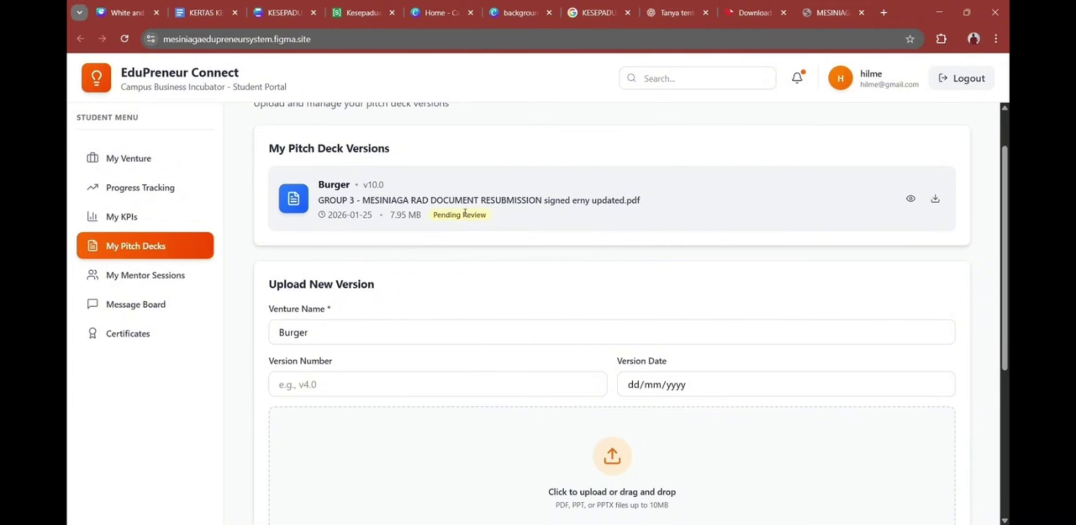
scroll(465, 213, "down", 5)
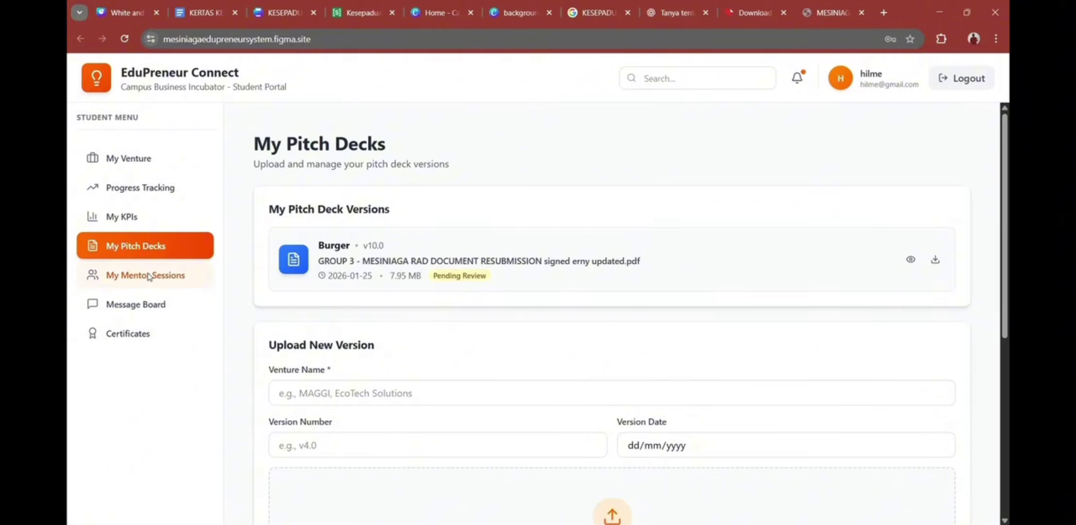
Step: Request a 'burger session' meeting with the mentor for 26/01/2026 at 10:55 AM
left_click(148, 276)
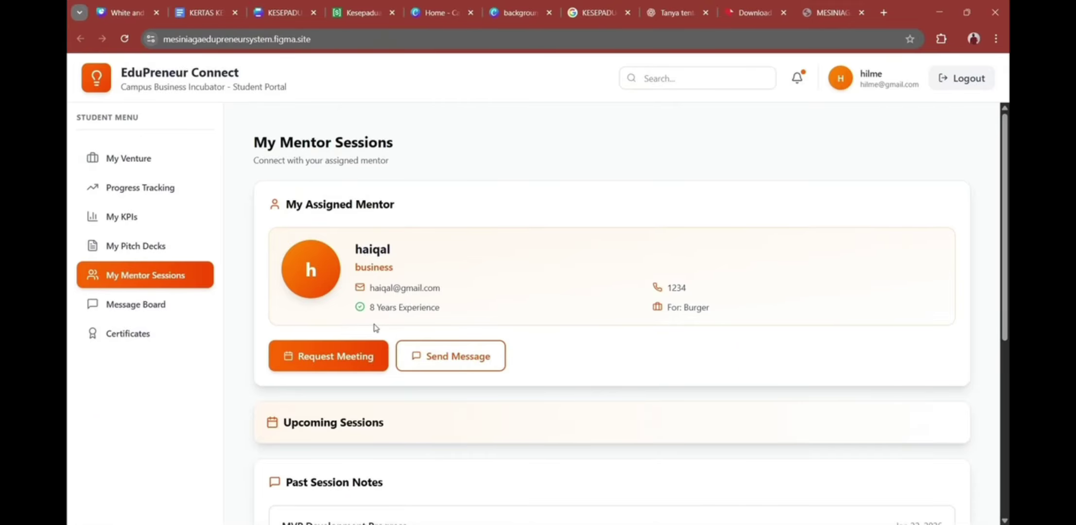
left_click(362, 354)
left_click(459, 264)
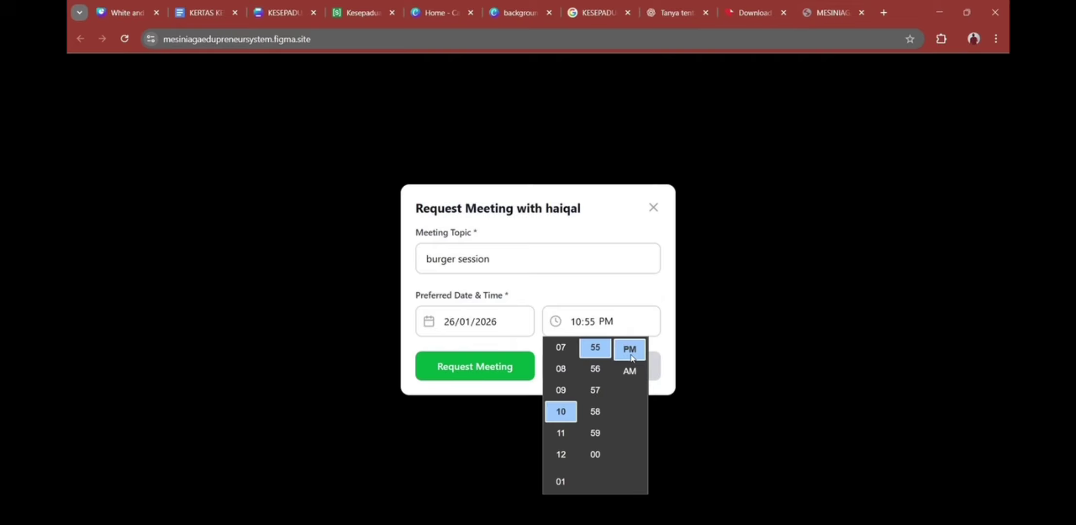
left_click(630, 372)
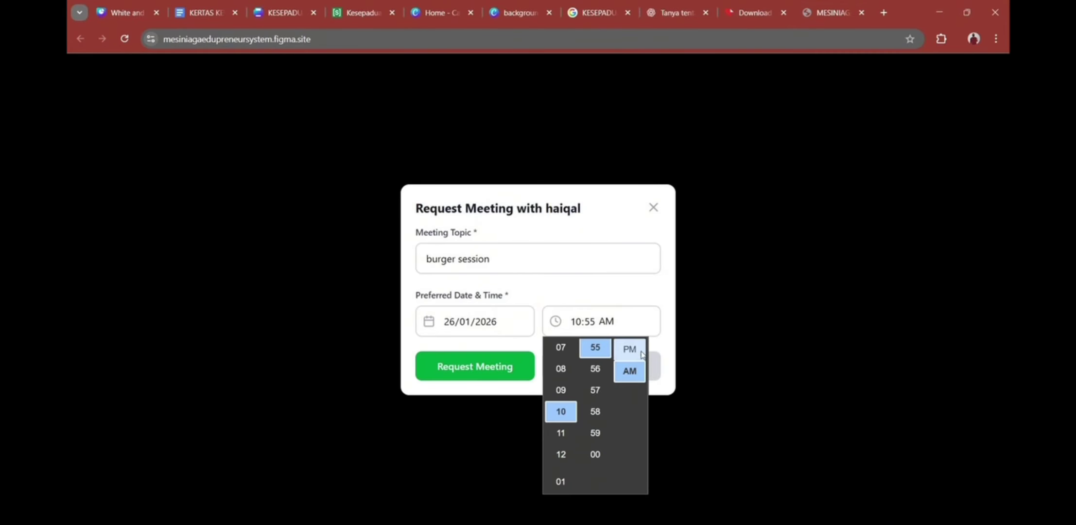
left_click(498, 367)
Step: Send the mentor a message with subject 'burger' greeting them about a meeting session
left_click(470, 351)
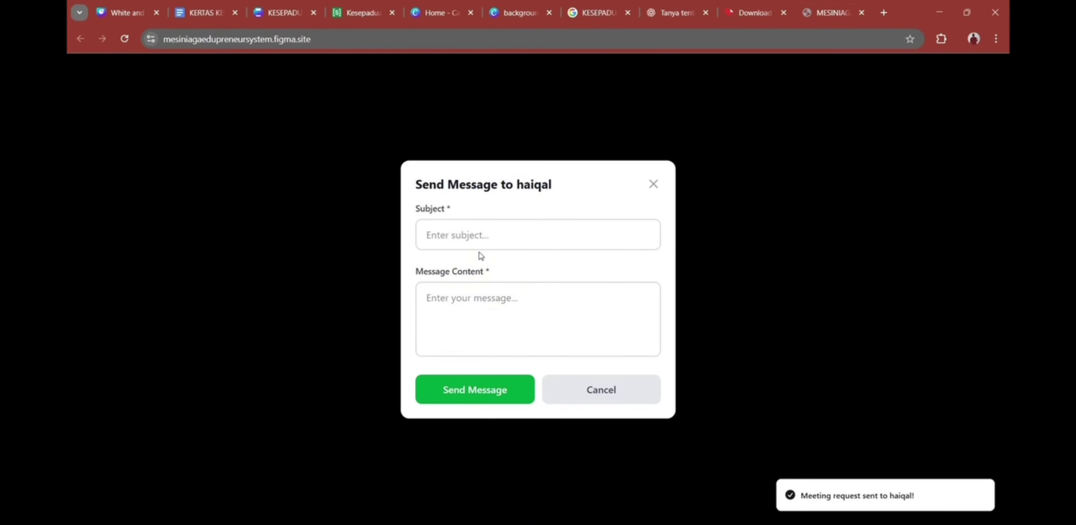
left_click(476, 235)
type("burger")
left_click(466, 319)
type("Hai haiqal , mee")
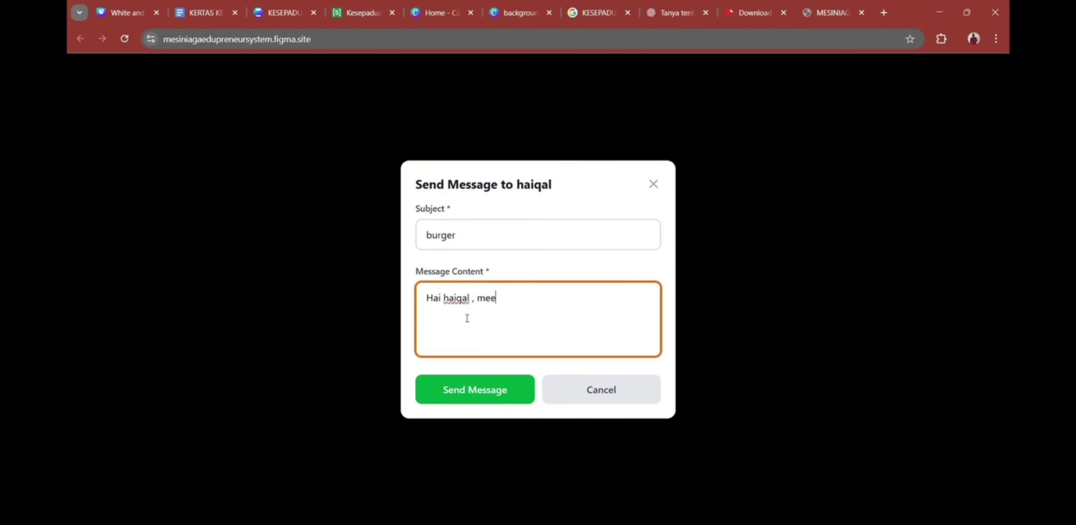
type("ting session")
left_click(486, 379)
scroll(519, 383, "down", 3)
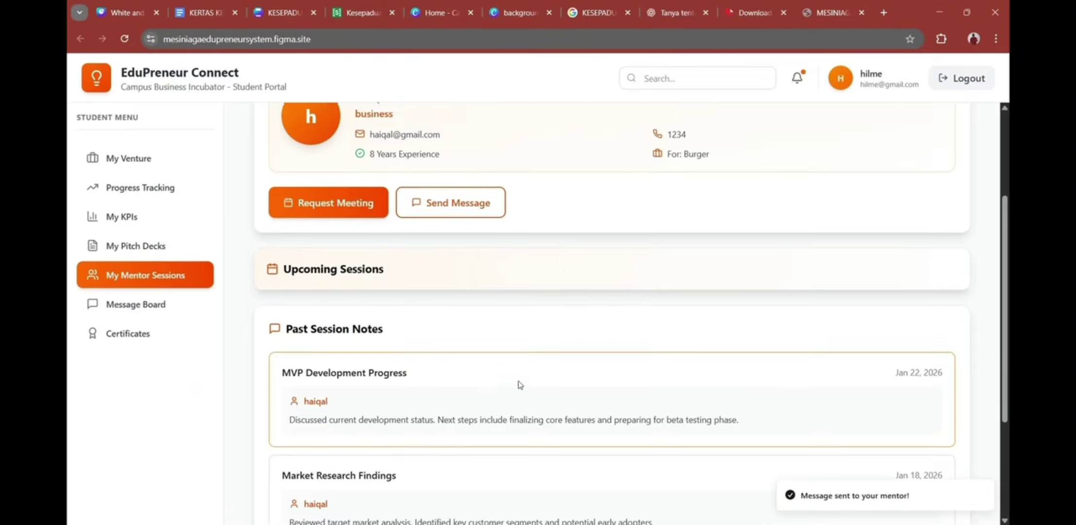
scroll(519, 385, "up", 3)
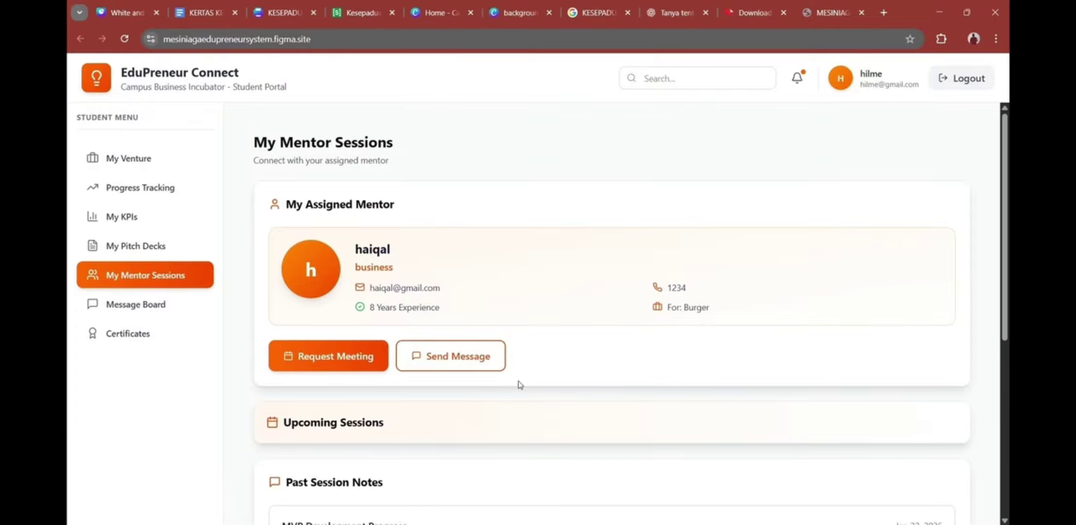
Step: Join the Jan 26 burger session's Google Meet call, then return to the EduPreneur Connect tab
scroll(519, 385, "down", 3)
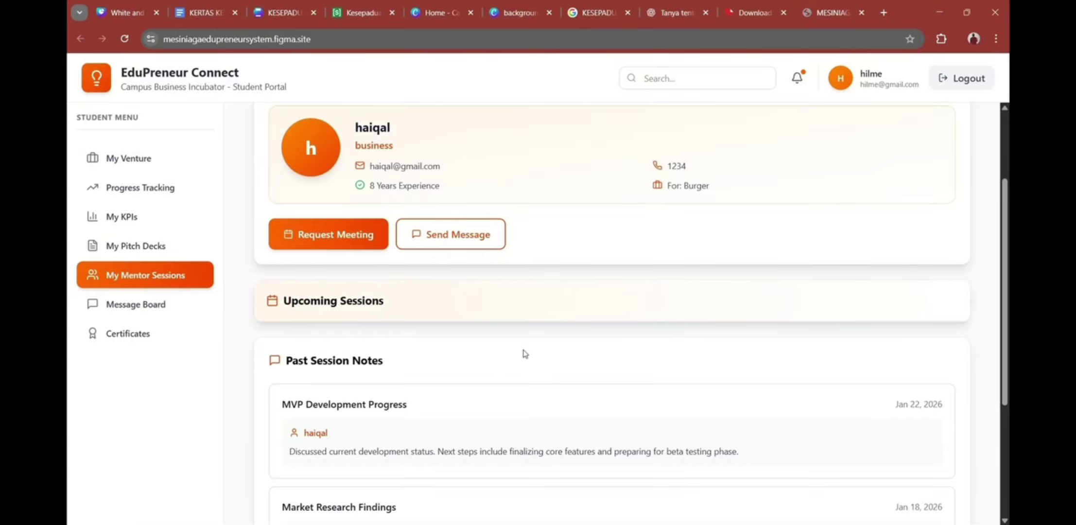
scroll(524, 354, "down", 2)
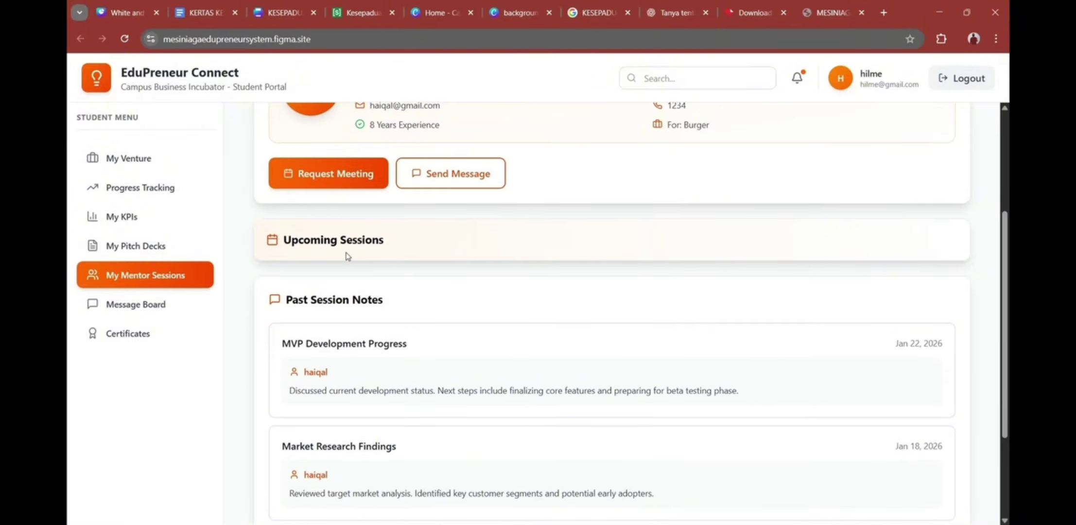
scroll(339, 252, "down", 3)
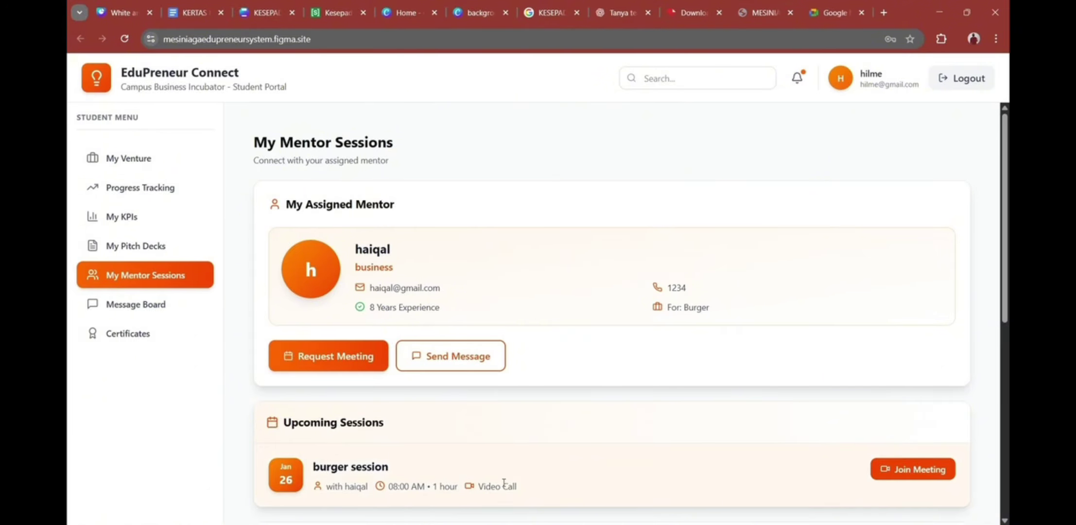
scroll(808, 435, "down", 1)
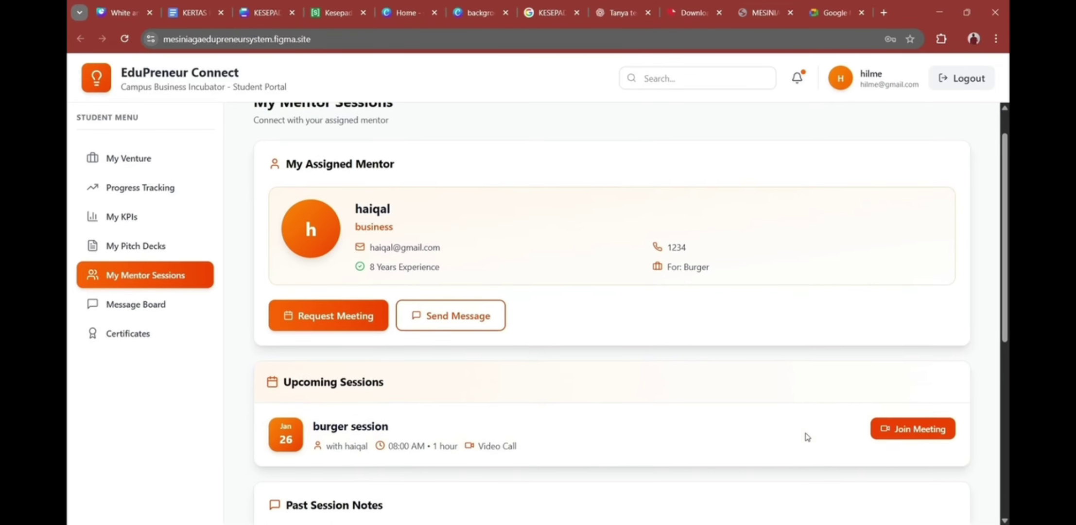
left_click(891, 414)
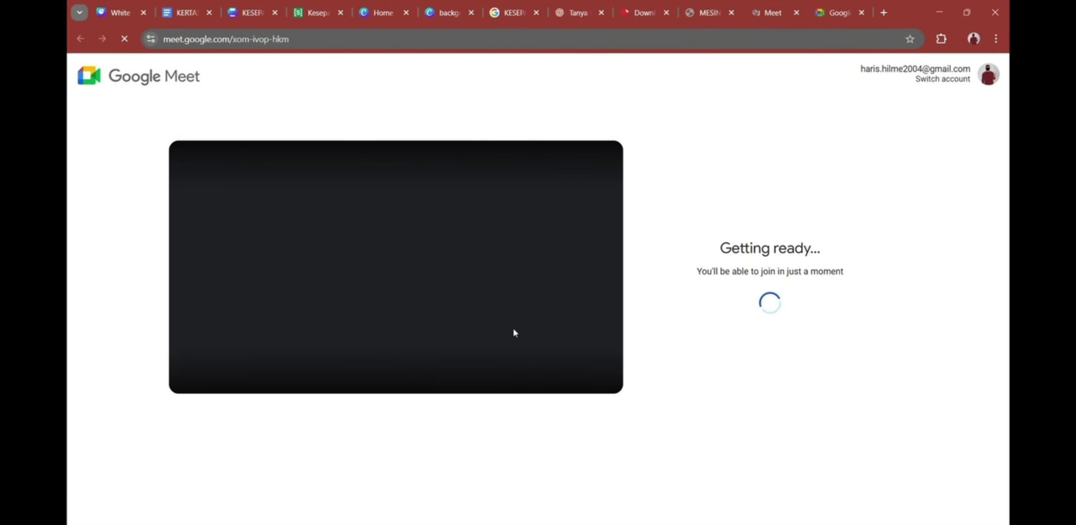
left_click(826, 13)
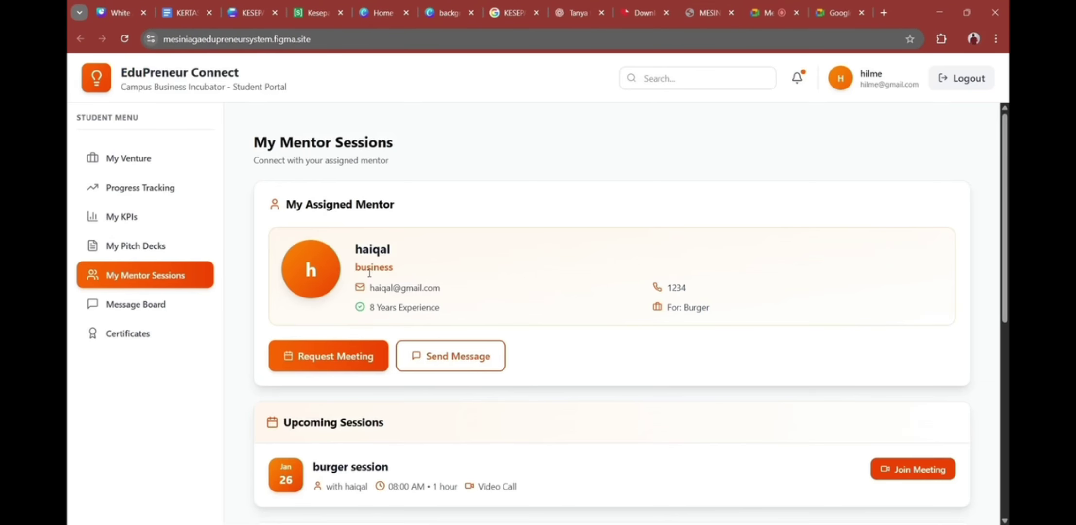
Step: Browse the Message Board posts, then move on to the Certificates page
left_click(185, 305)
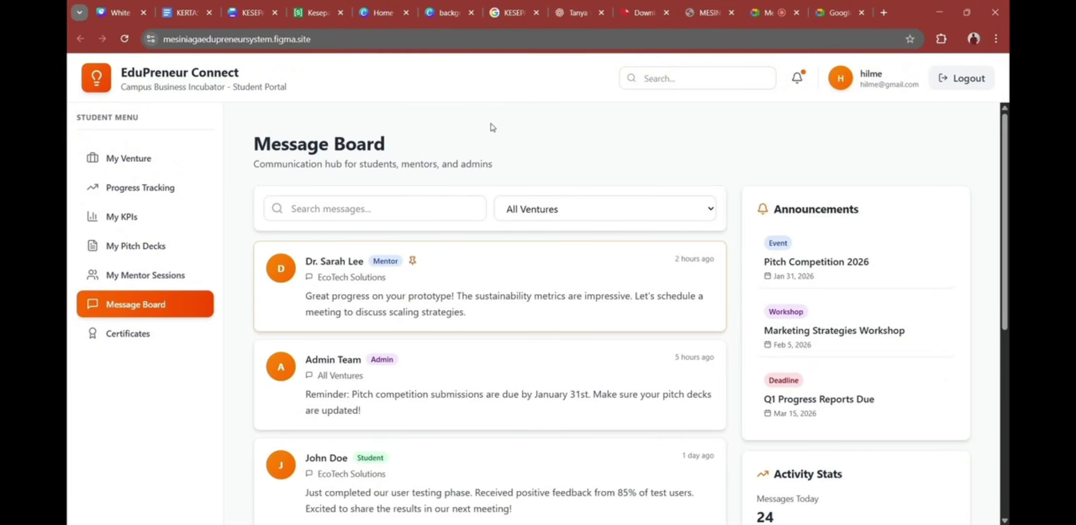
scroll(493, 127, "down", 4)
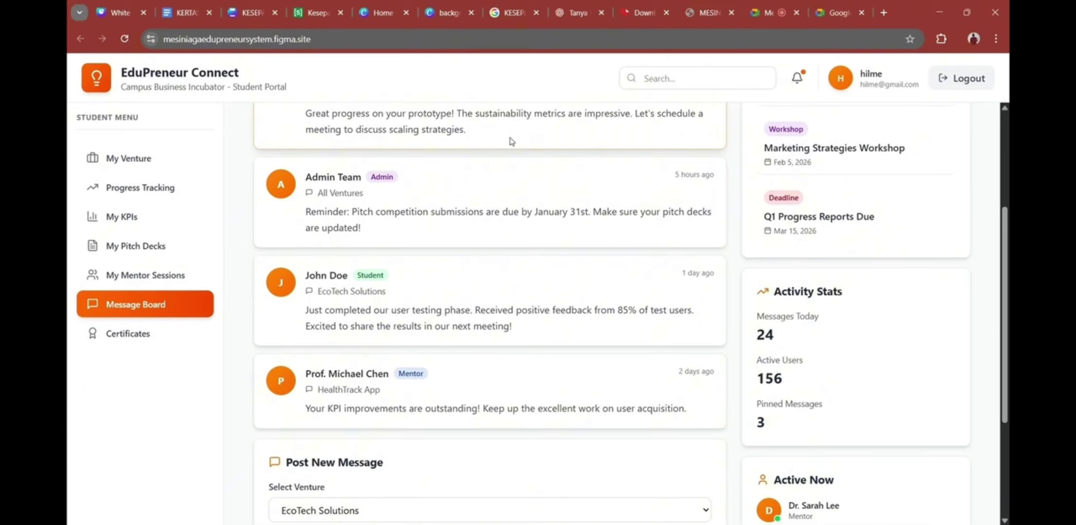
scroll(534, 228, "down", 4)
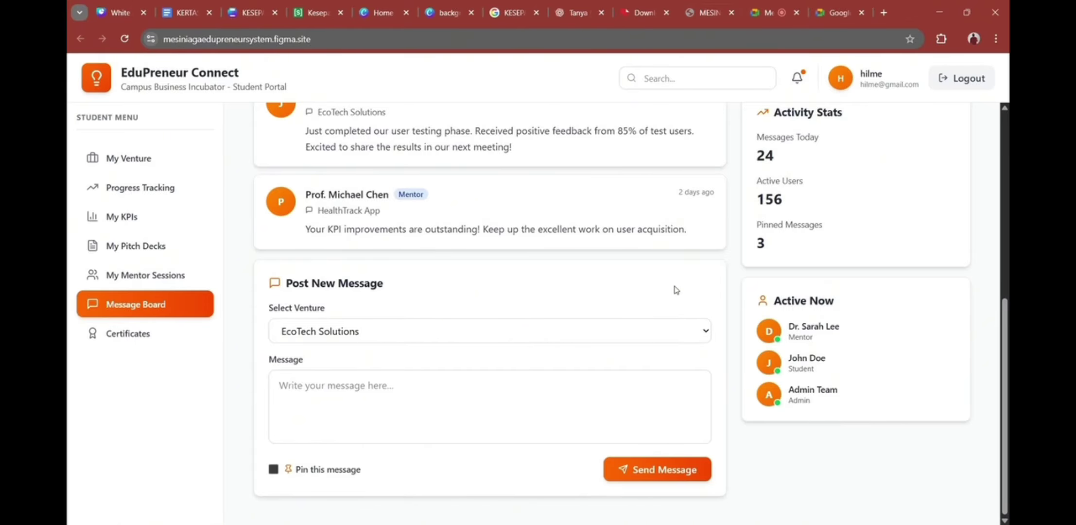
left_click(200, 339)
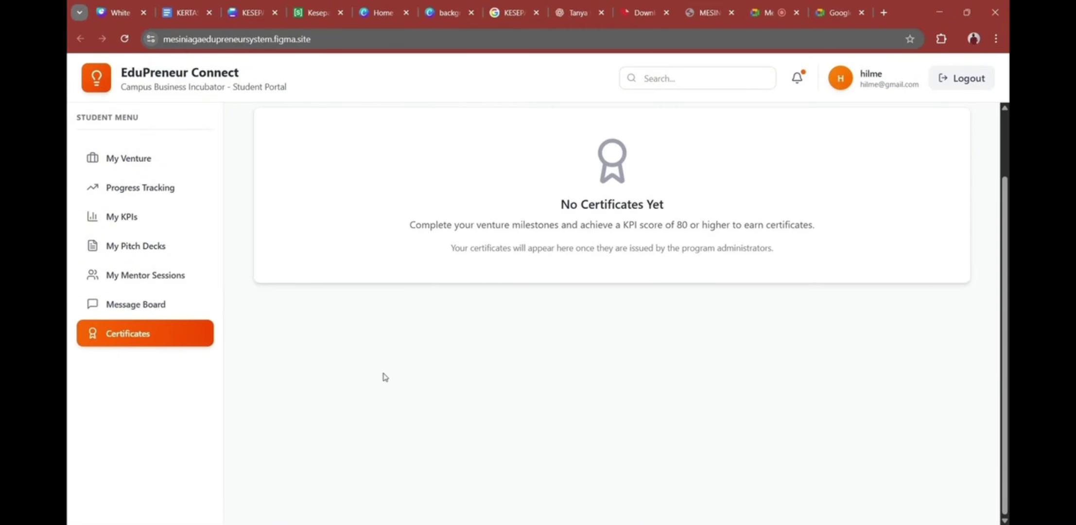
Step: Highlight and then deselect the certificate requirement sentence on My Certificates
scroll(571, 427, "up", 2)
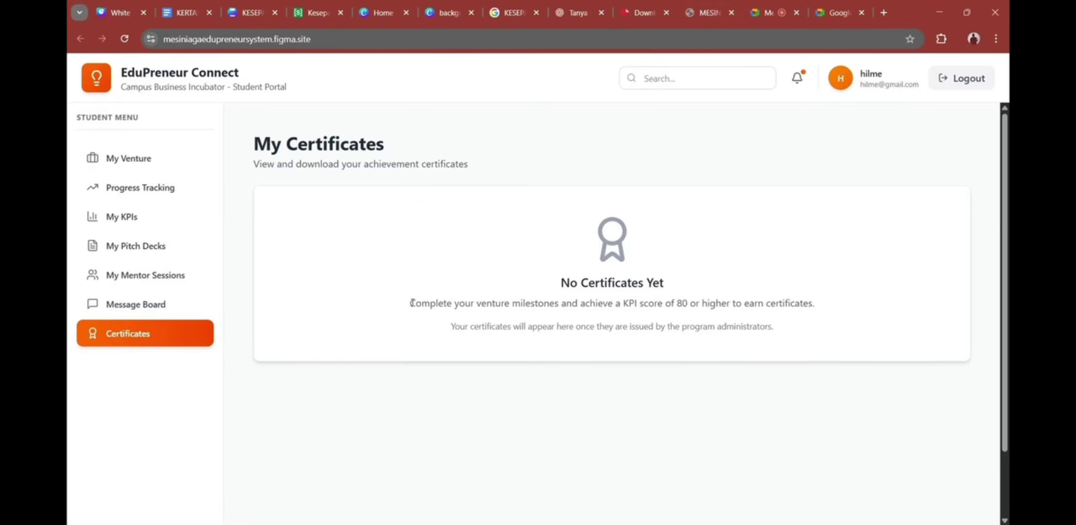
left_click_drag(410, 303, 805, 309)
left_click(779, 315)
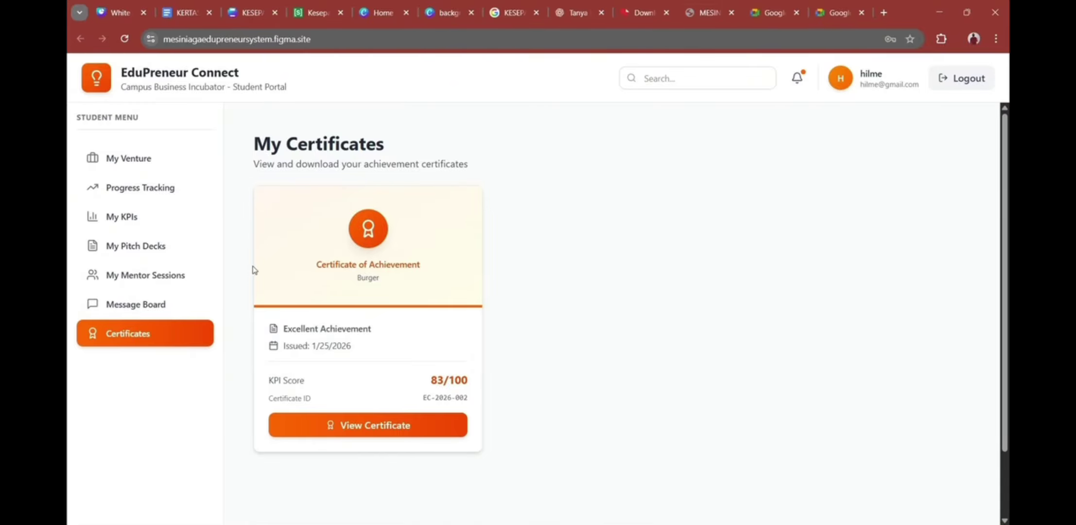
left_click(362, 432)
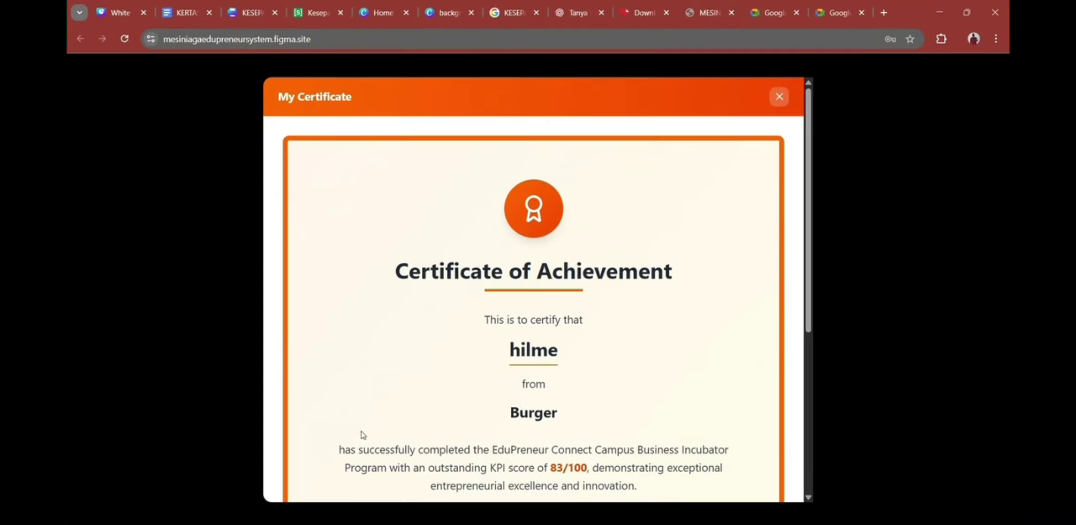
scroll(547, 356, "down", 5)
scroll(536, 445, "up", 2)
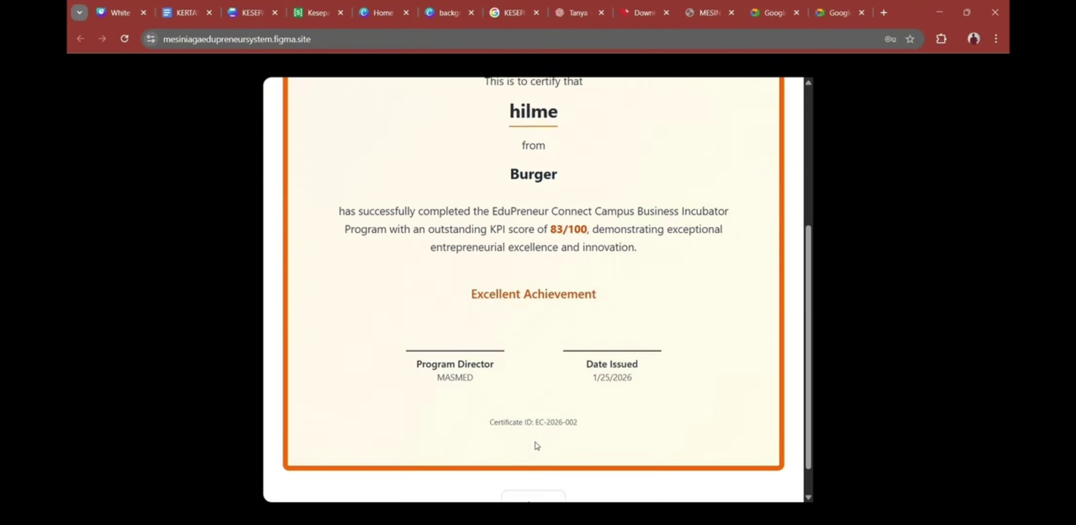
scroll(537, 445, "down", 2)
left_click(534, 468)
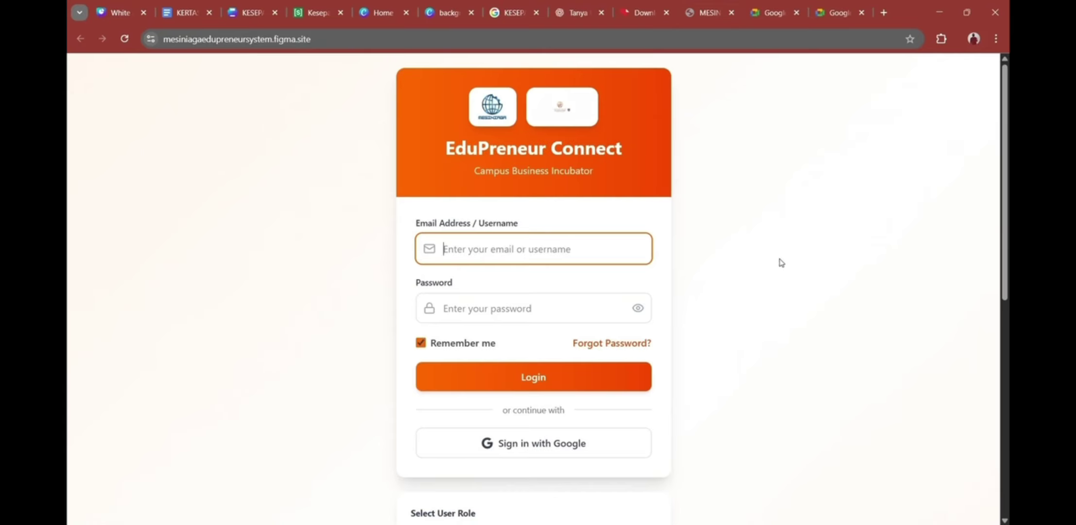
Step: Enter the mentor's username and password in the login form
scroll(780, 263, "down", 1)
scroll(739, 291, "up", 1)
scroll(700, 323, "down", 1)
scroll(702, 325, "up", 1)
left_click(492, 260)
type("haiqal")
left_click(502, 298)
type("******")
Step: Choose the Mentor role and log in to see the Burger and ROBOT ventures
scroll(535, 389, "down", 3)
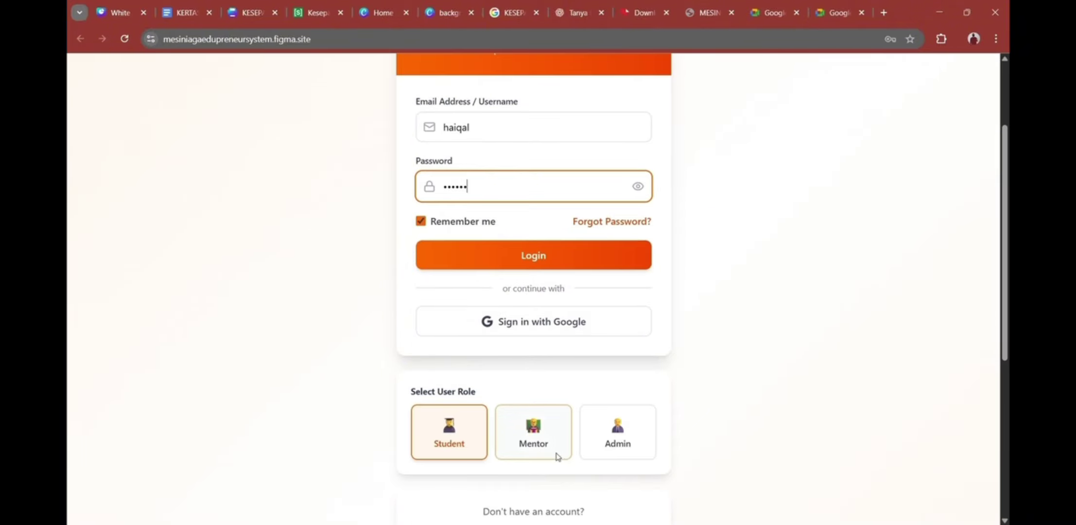
left_click(557, 454)
scroll(555, 362, "up", 2)
scroll(555, 362, "up", 1)
left_click(555, 372)
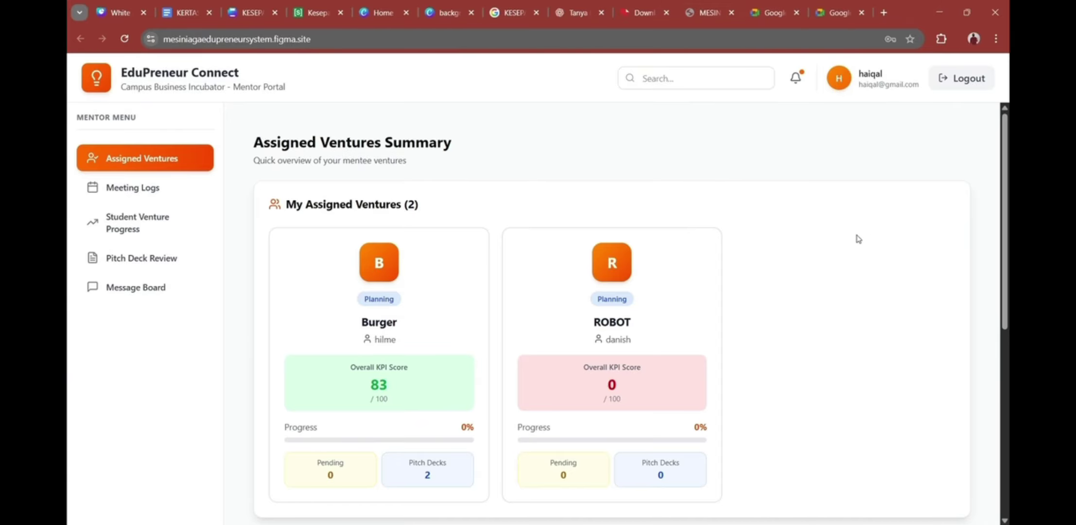
scroll(653, 311, "down", 1)
scroll(680, 304, "up", 1)
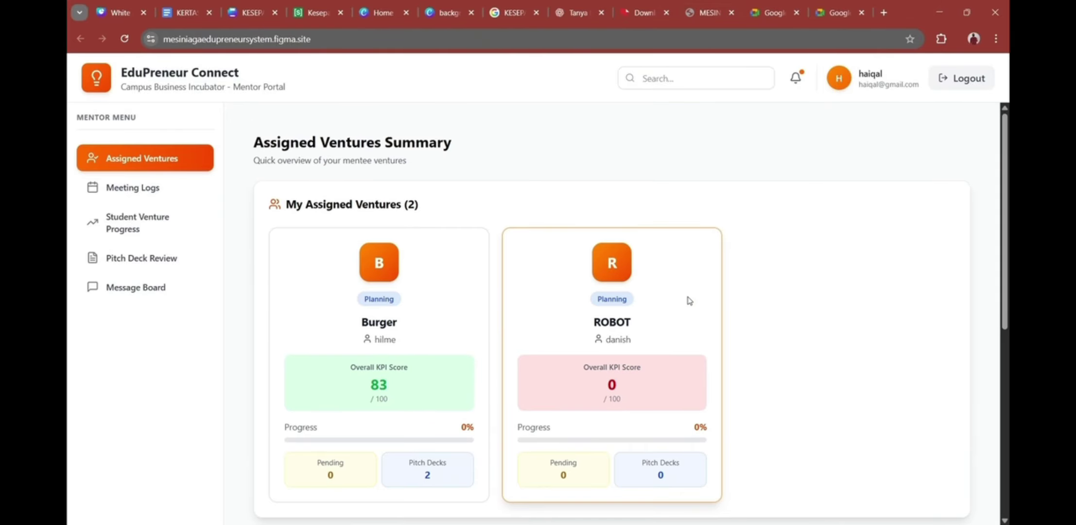
scroll(497, 271, "down", 1)
scroll(498, 271, "up", 1)
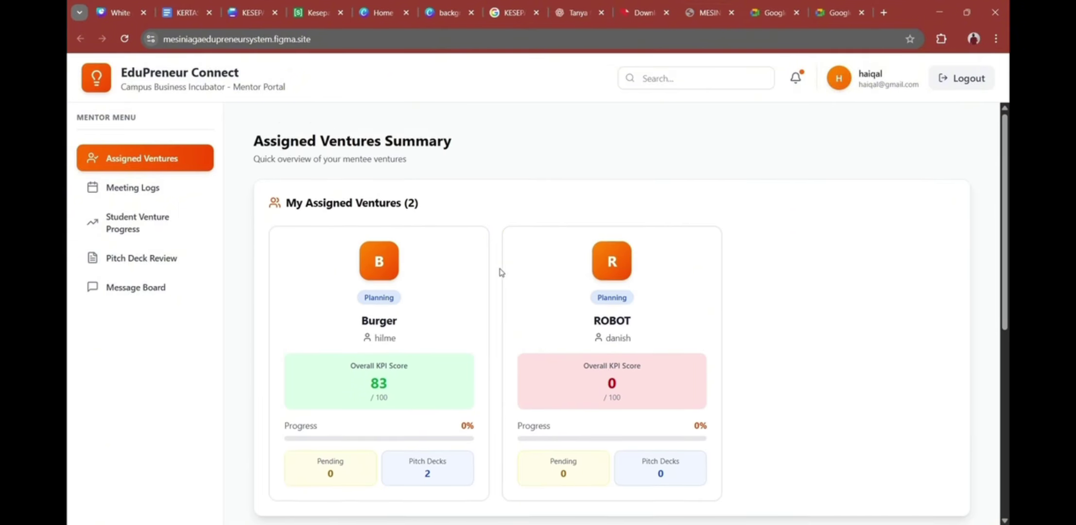
scroll(545, 277, "down", 1)
scroll(545, 277, "down", 1)
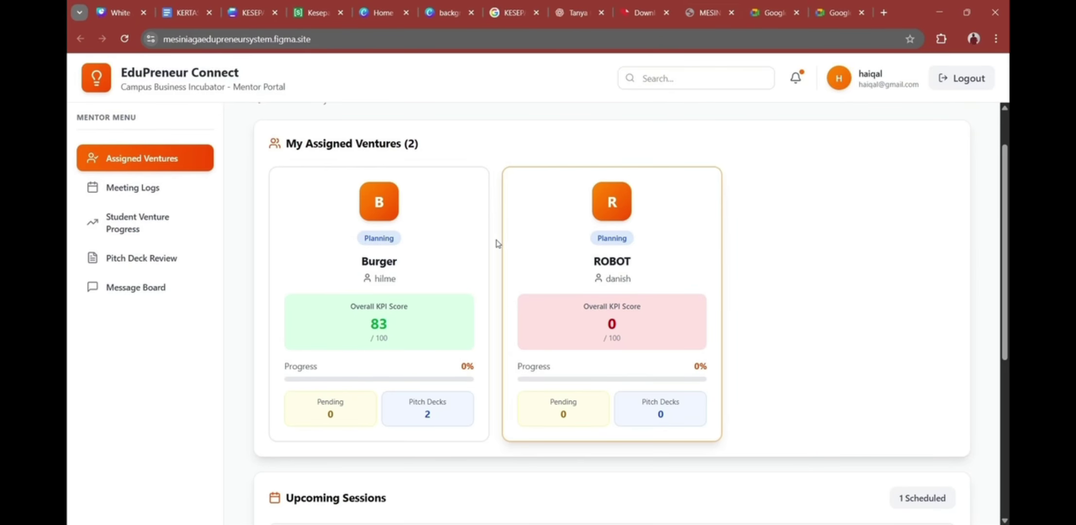
scroll(496, 119, "down", 1)
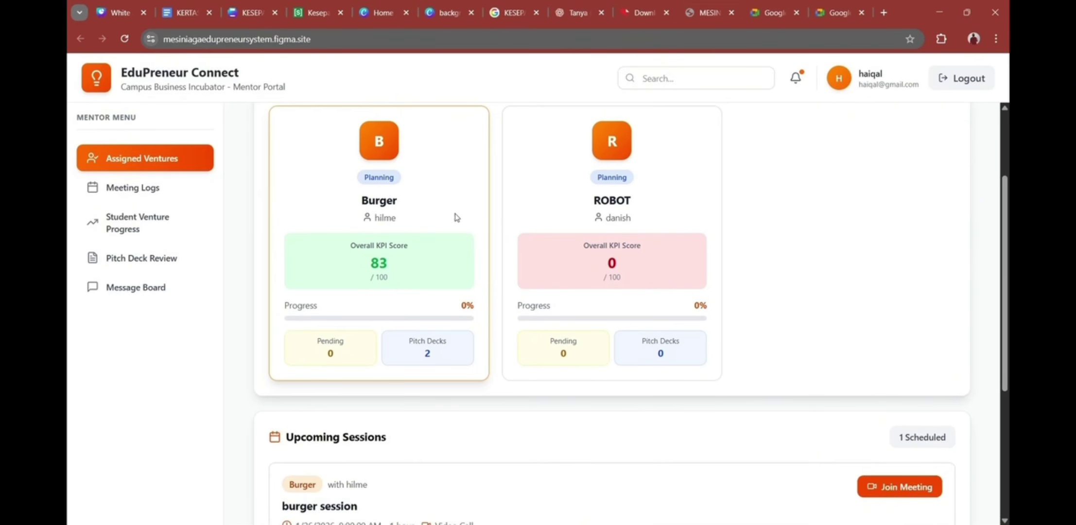
scroll(437, 248, "up", 1)
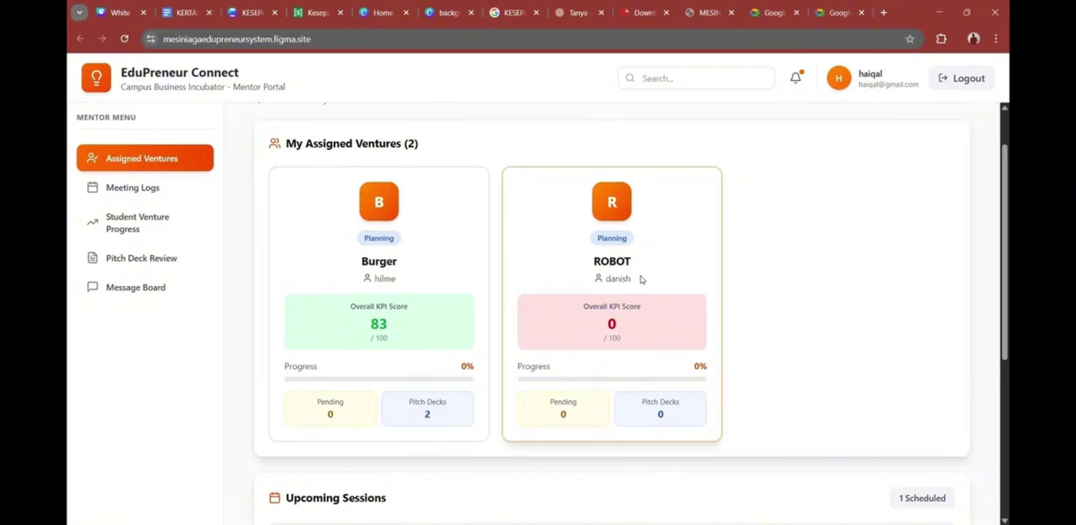
scroll(682, 292, "down", 5)
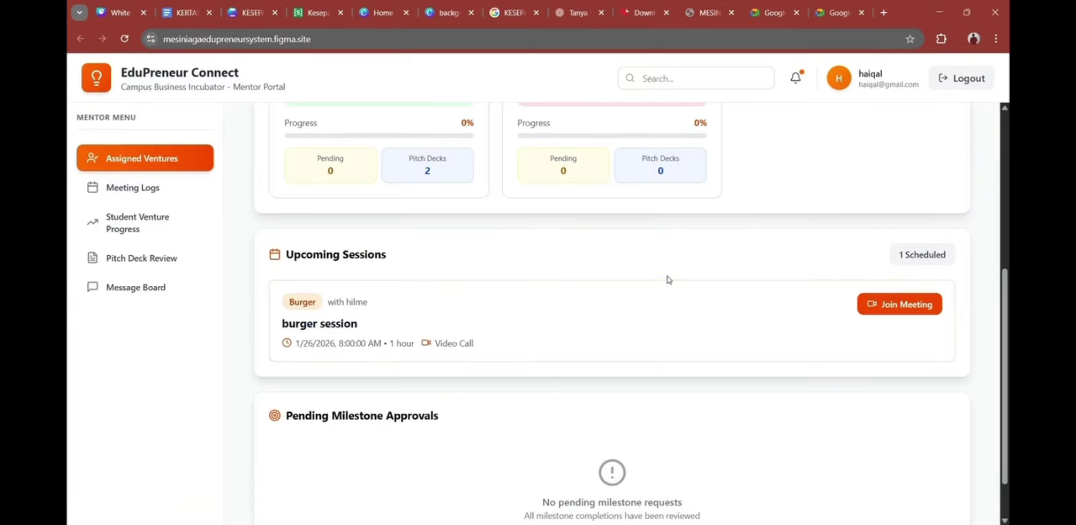
scroll(608, 284, "down", 1)
scroll(406, 267, "up", 1)
scroll(481, 281, "down", 1)
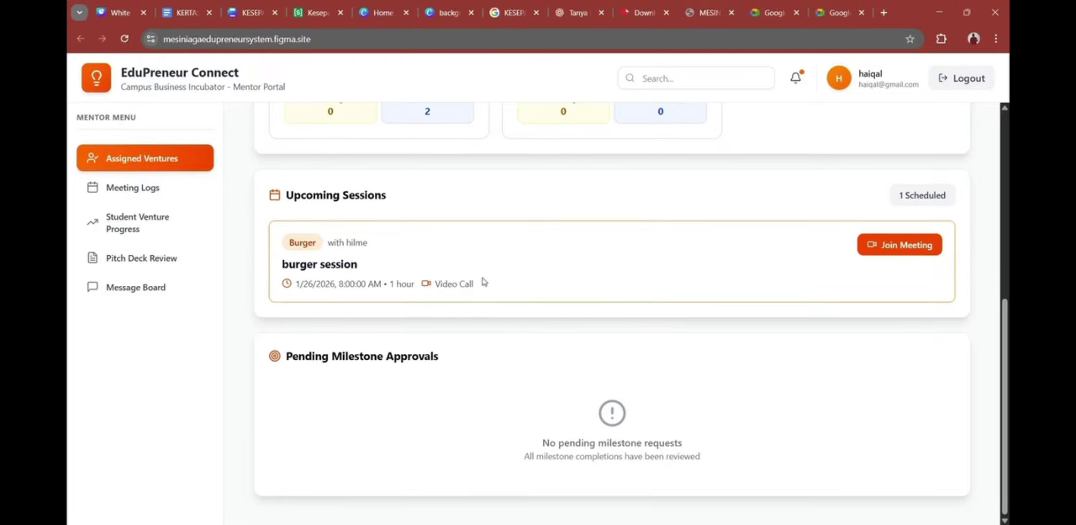
scroll(639, 291, "up", 1)
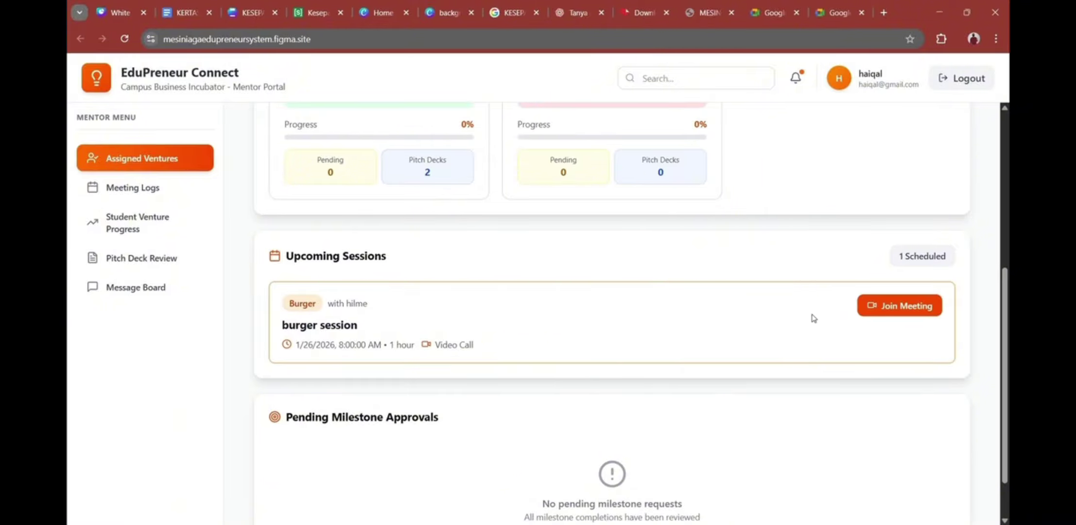
scroll(861, 306, "down", 1)
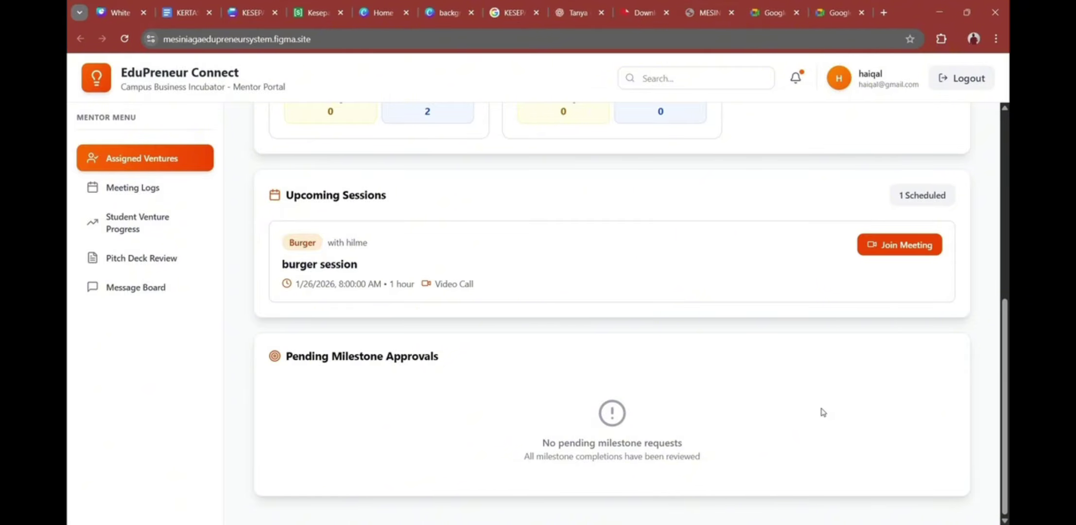
Step: Scroll the mentor dashboard to the two scheduled sessions and three pending ROBOT milestone approvals
scroll(531, 312, "up", 4)
scroll(532, 318, "down", 6)
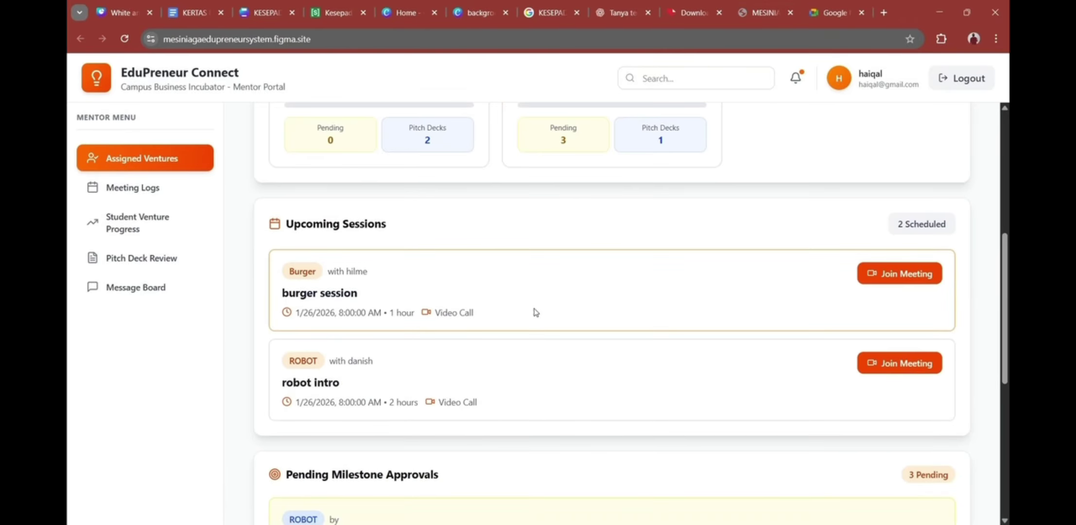
scroll(537, 327, "down", 2)
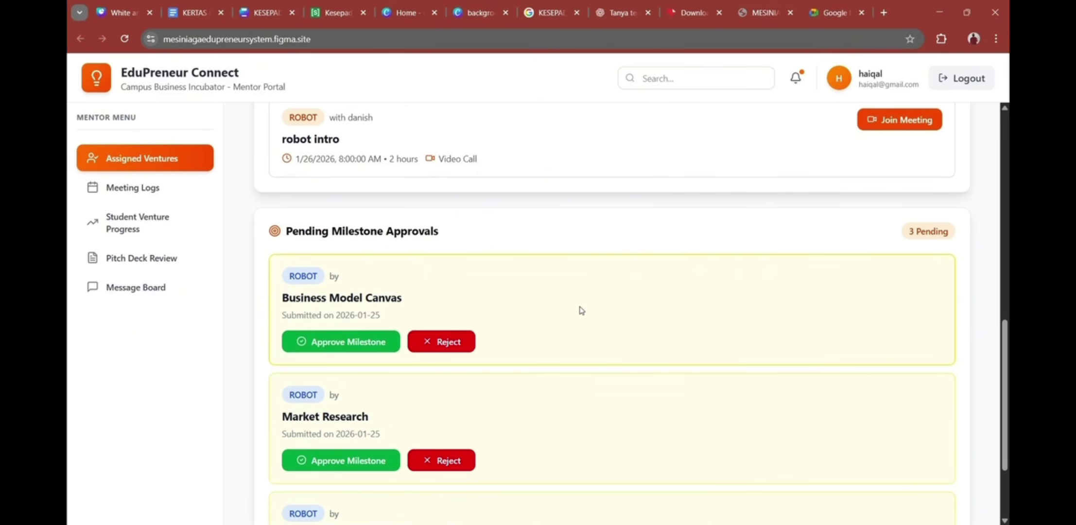
scroll(580, 310, "down", 1)
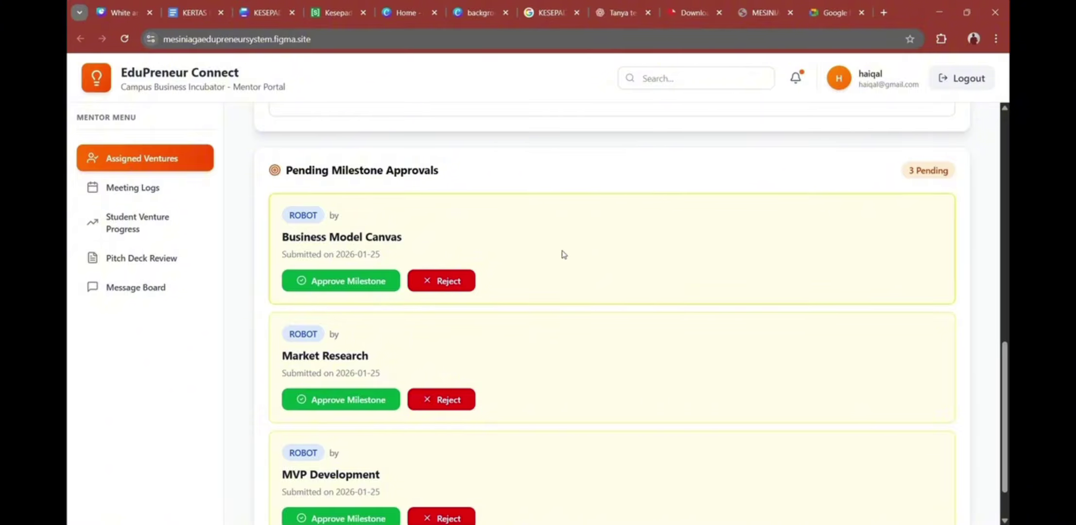
scroll(564, 257, "up", 2)
scroll(651, 276, "down", 2)
scroll(644, 283, "up", 2)
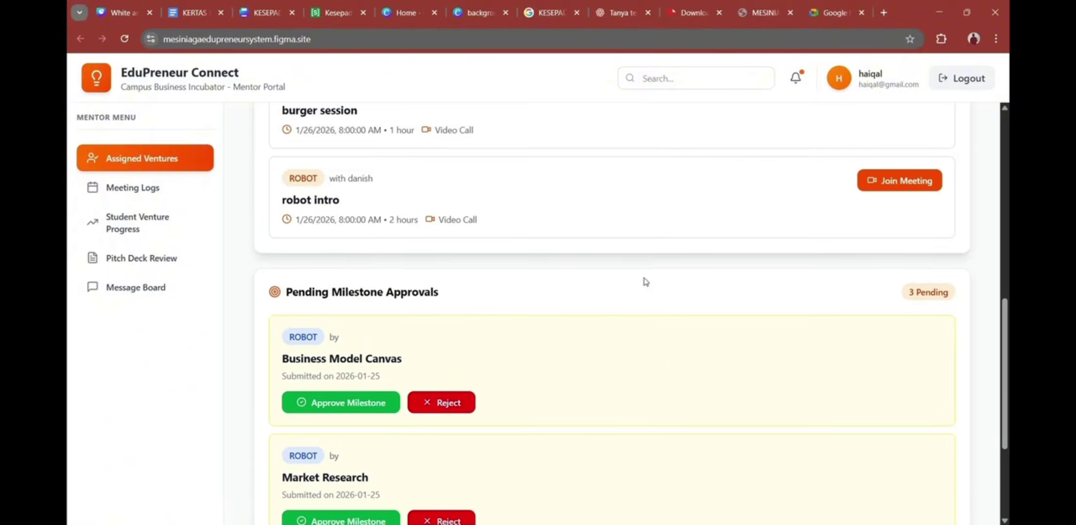
scroll(645, 282, "down", 1)
Step: Approve ROBOT's Business Model Canvas and Market Research milestones
scroll(645, 282, "down", 1)
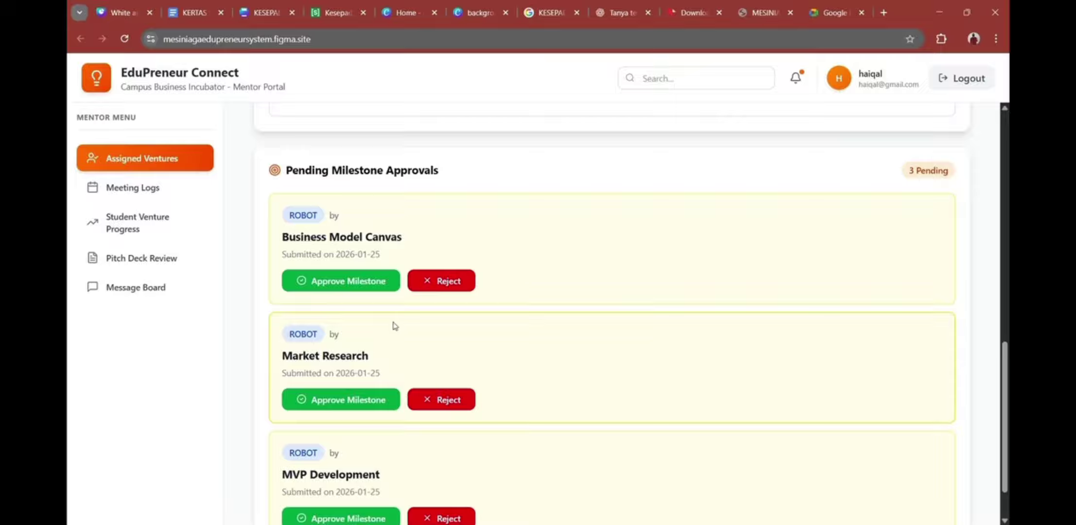
left_click(350, 294)
left_click(353, 339)
Step: Reject the MVP Development milestone with the reason 'Improve', leaving no pending approvals
left_click(468, 461)
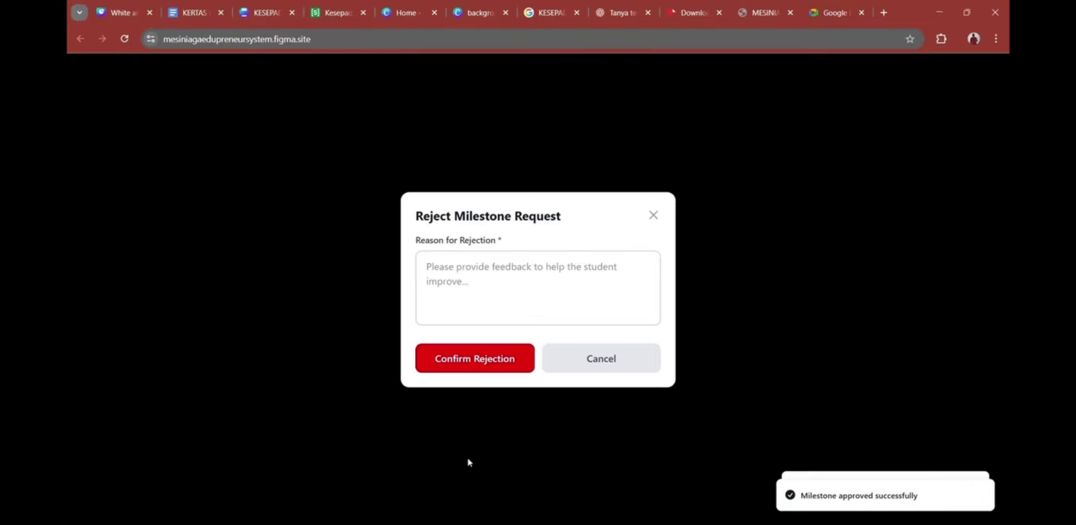
left_click(589, 285)
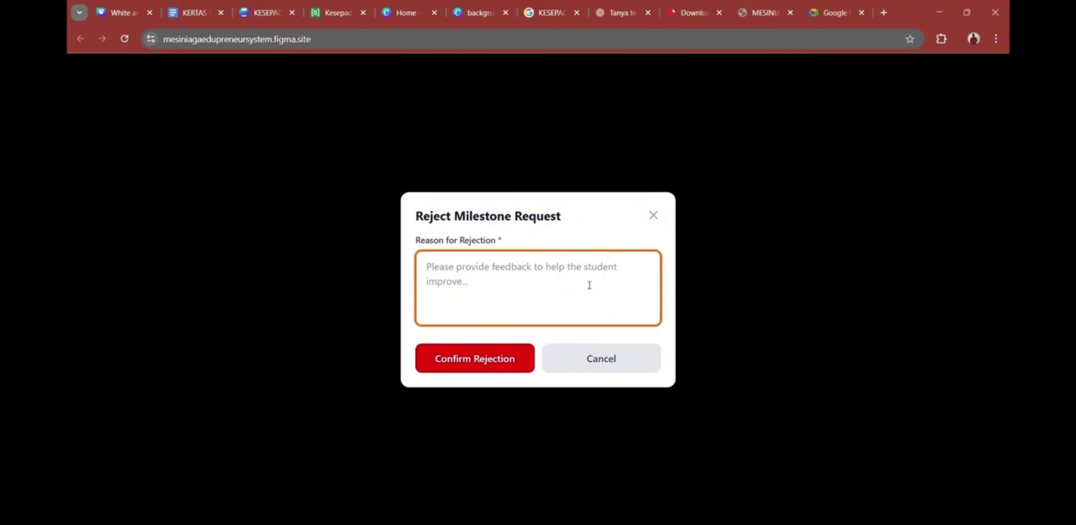
type("Improve")
left_click(516, 360)
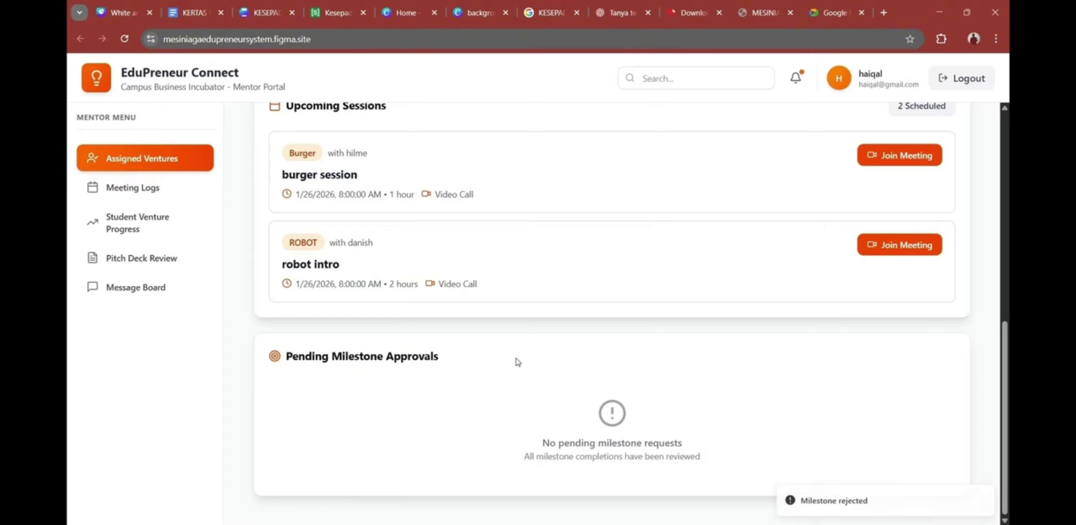
scroll(641, 436, "up", 3)
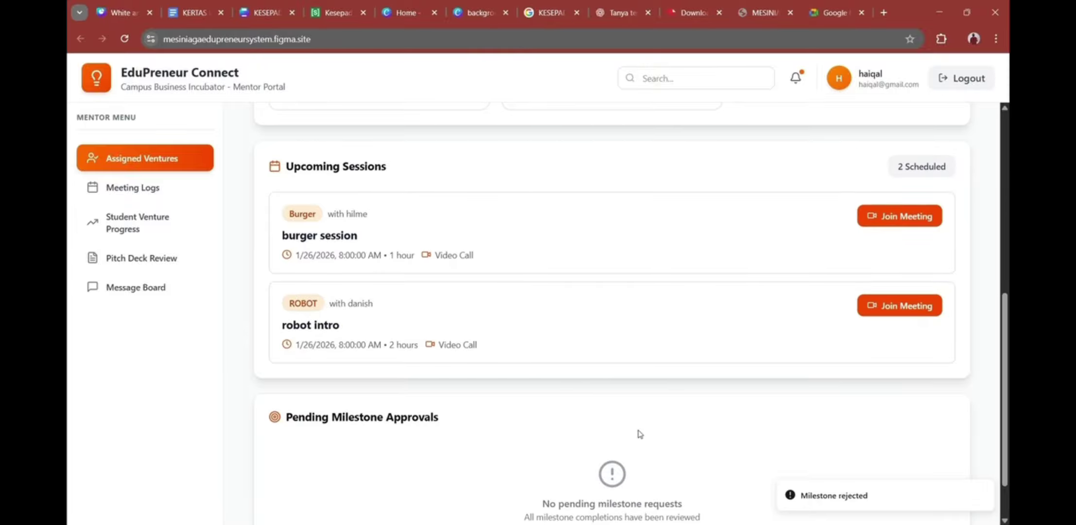
scroll(640, 435, "down", 2)
scroll(638, 432, "up", 2)
scroll(637, 434, "down", 2)
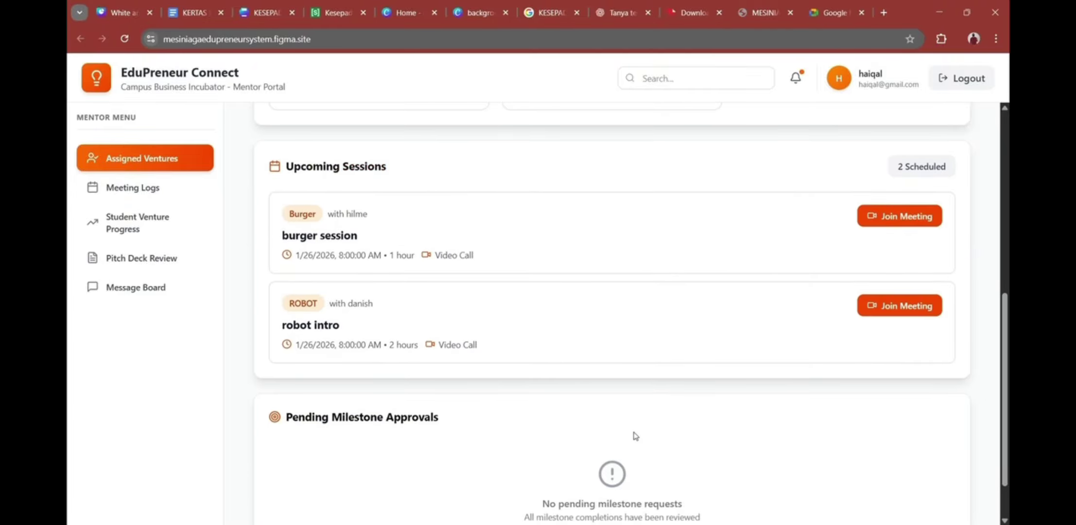
scroll(635, 434, "up", 6)
scroll(717, 392, "down", 1)
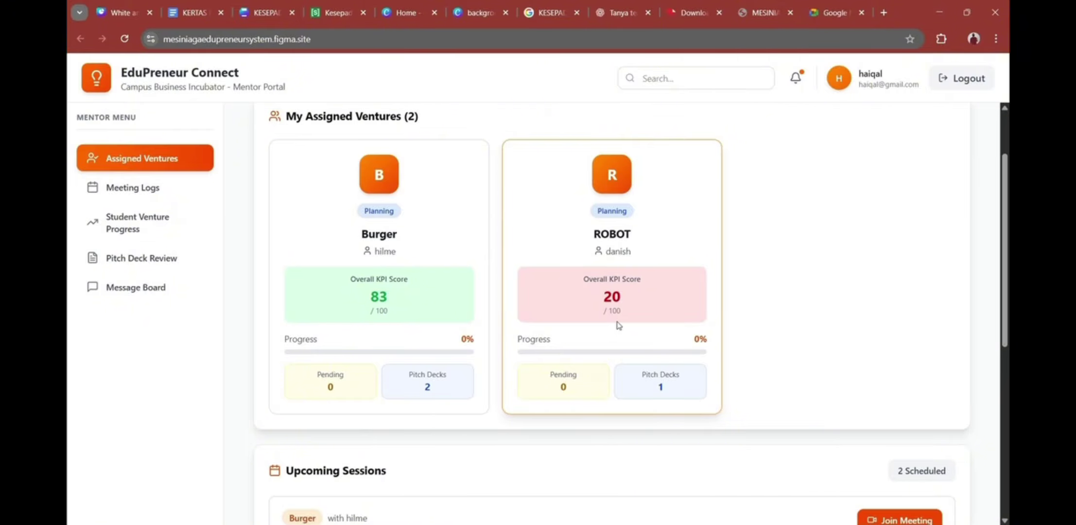
scroll(612, 353, "down", 1)
scroll(613, 353, "up", 1)
scroll(621, 303, "down", 5)
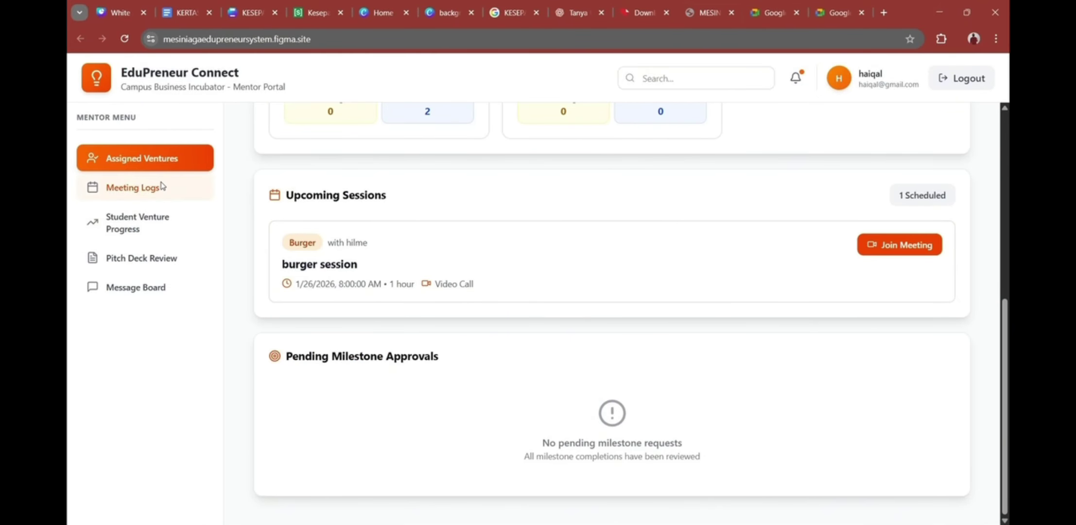
Step: Join the upcoming burger session's Google Meet call from Meeting Logs, then return to the portal
left_click(162, 186)
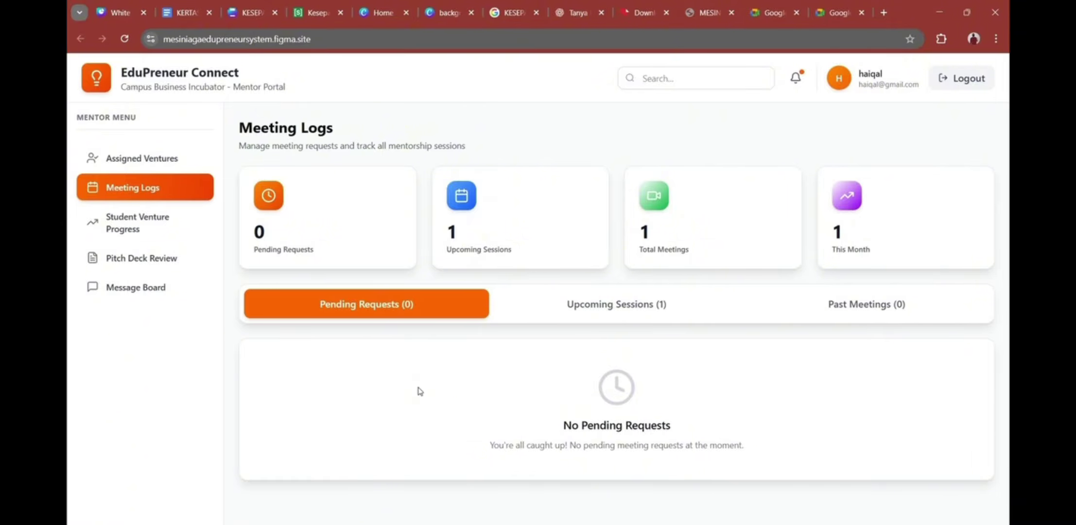
left_click(604, 311)
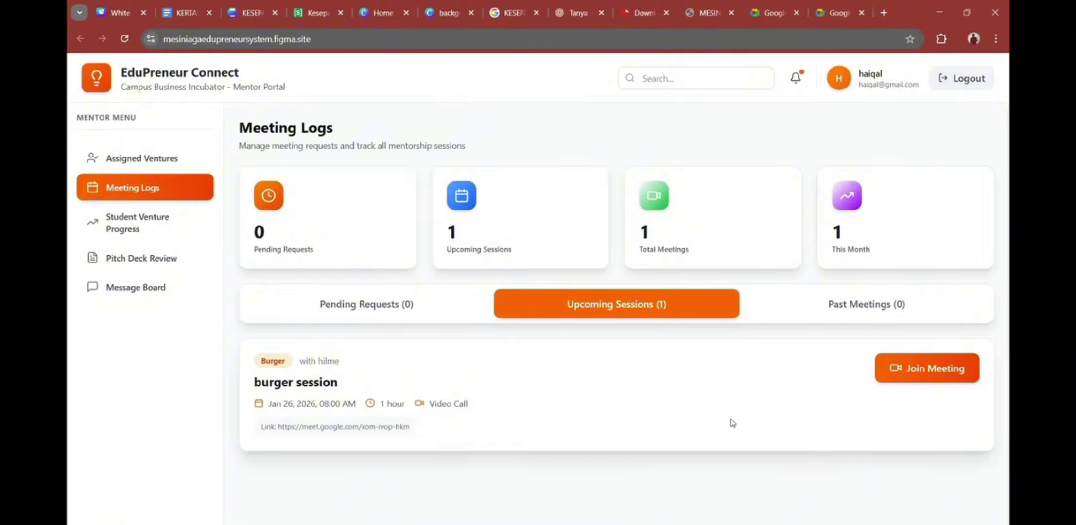
left_click(899, 368)
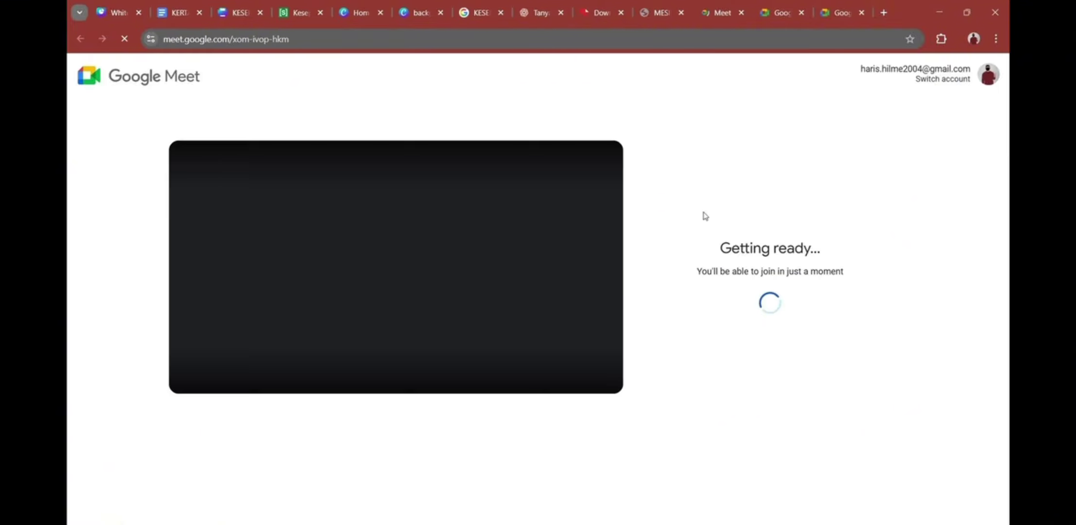
key("ctrl+shift+Tab")
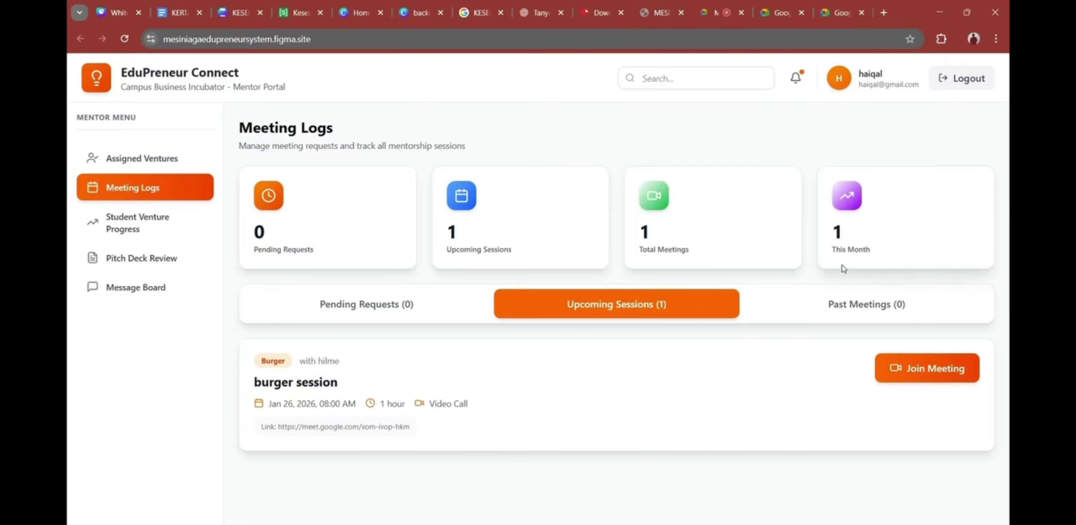
left_click(836, 311)
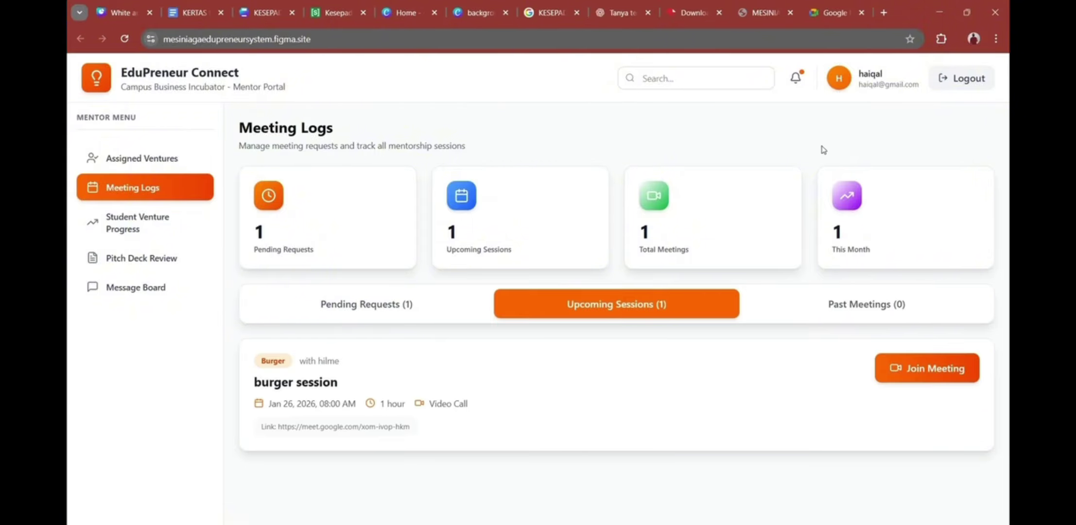
Step: Approve the pending robot intro request with the pasted Meet link and a 2-hour duration
left_click(384, 306)
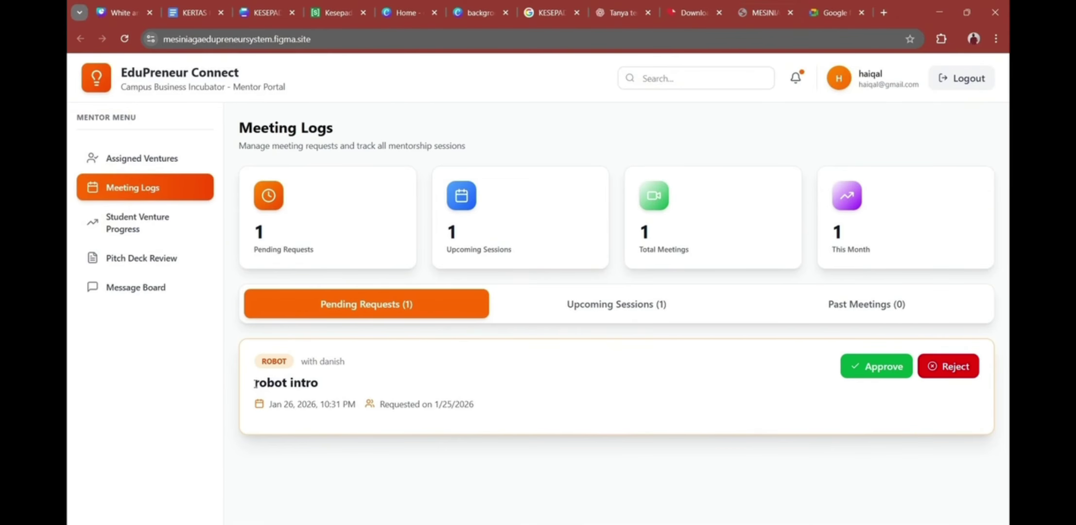
left_click_drag(255, 384, 329, 382)
left_click(331, 383)
left_click(870, 375)
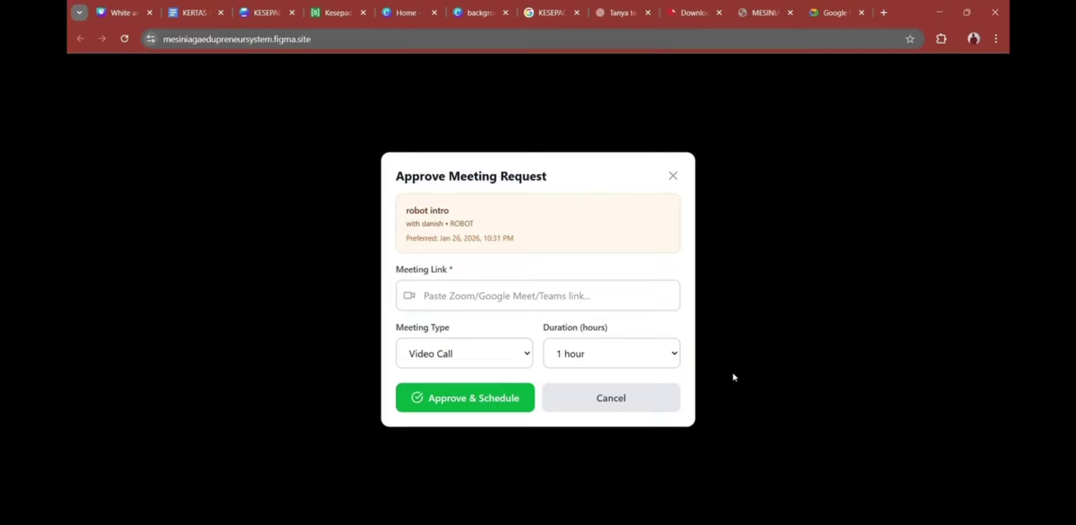
left_click(551, 301)
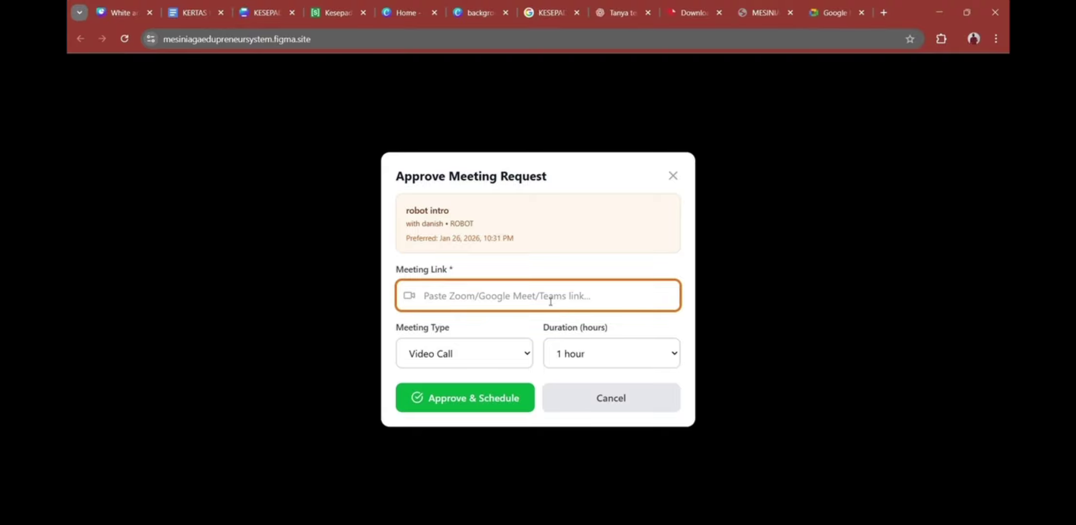
type("https://meet.google.com/iku-eyiy-msm")
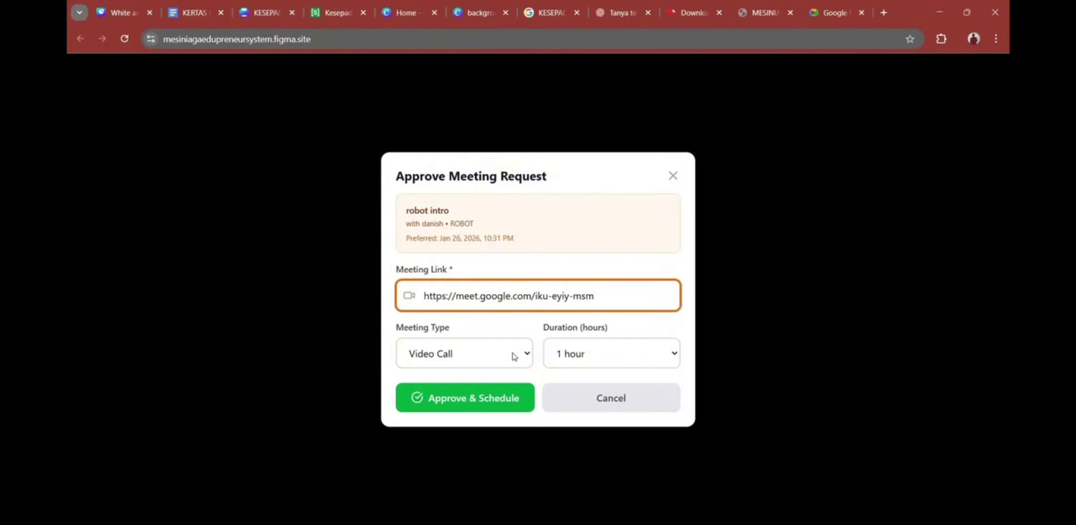
left_click(581, 353)
left_click(573, 432)
left_click(458, 405)
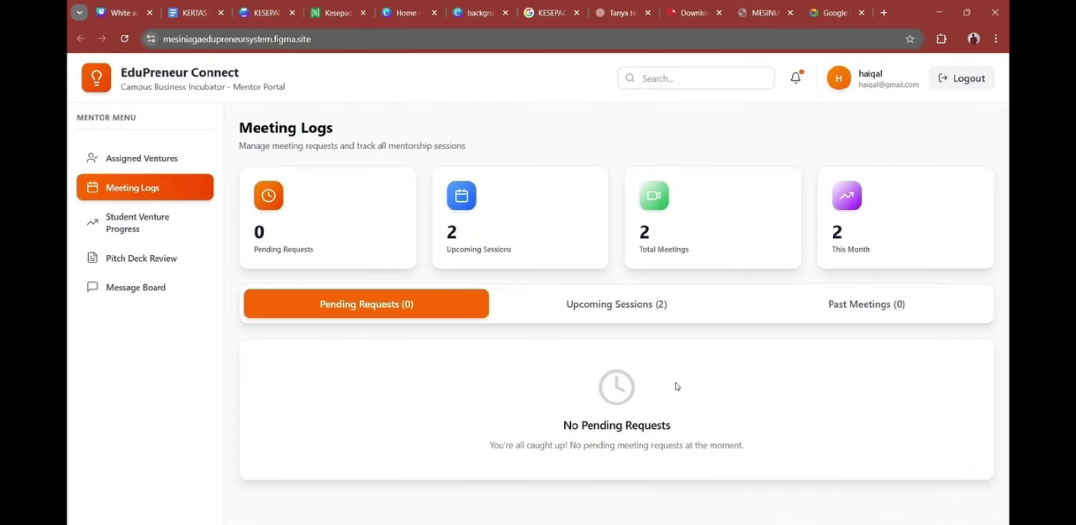
Step: Check Upcoming Sessions, Assigned Ventures and Meeting Logs, then open Student Venture Progress
left_click(583, 303)
scroll(637, 400, "down", 2)
scroll(637, 400, "up", 1)
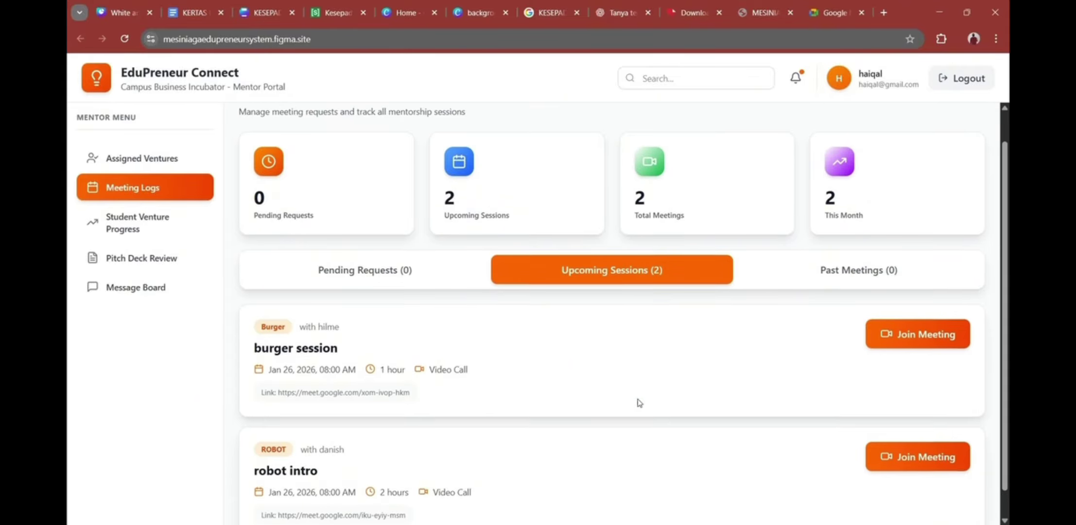
scroll(637, 400, "down", 1)
left_click(146, 160)
scroll(493, 267, "down", 5)
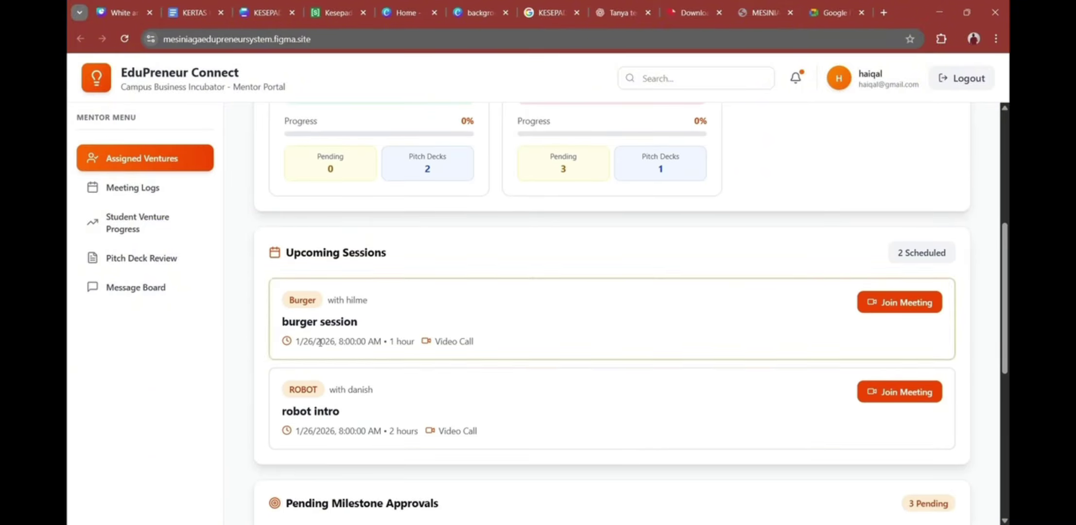
left_click(528, 236)
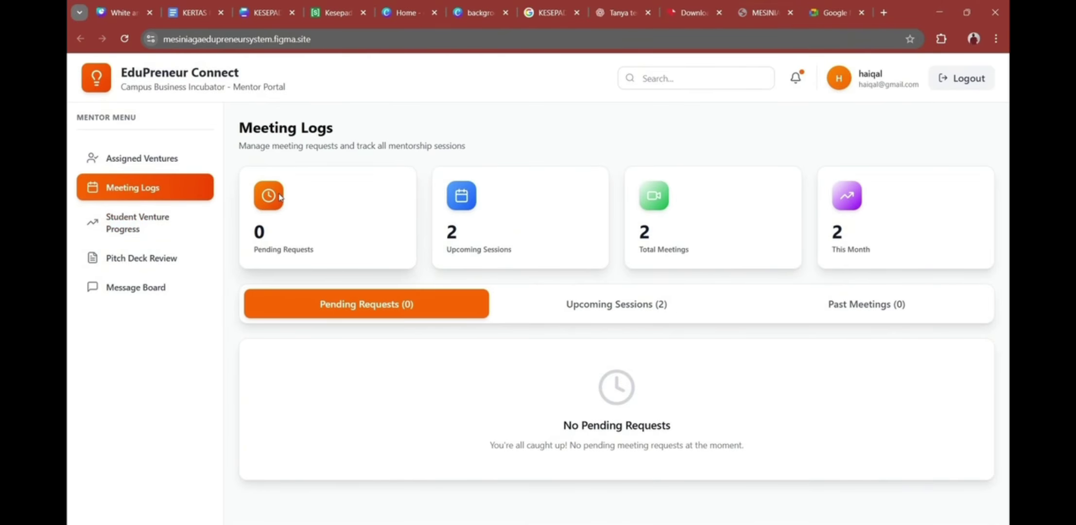
left_click(170, 225)
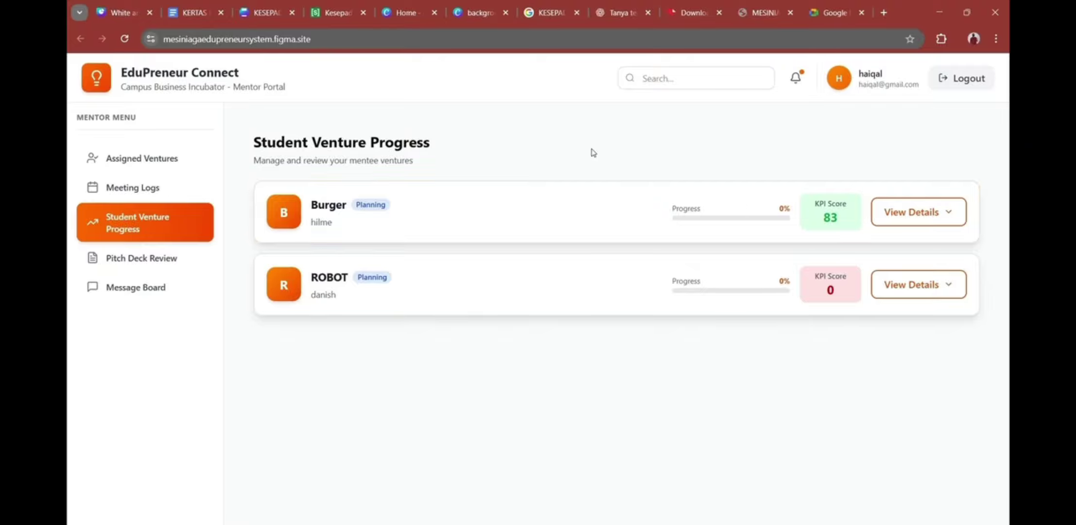
Step: Expand the Burger venture's details, review its milestone checklist, and collapse it
left_click(926, 210)
scroll(797, 221, "down", 2)
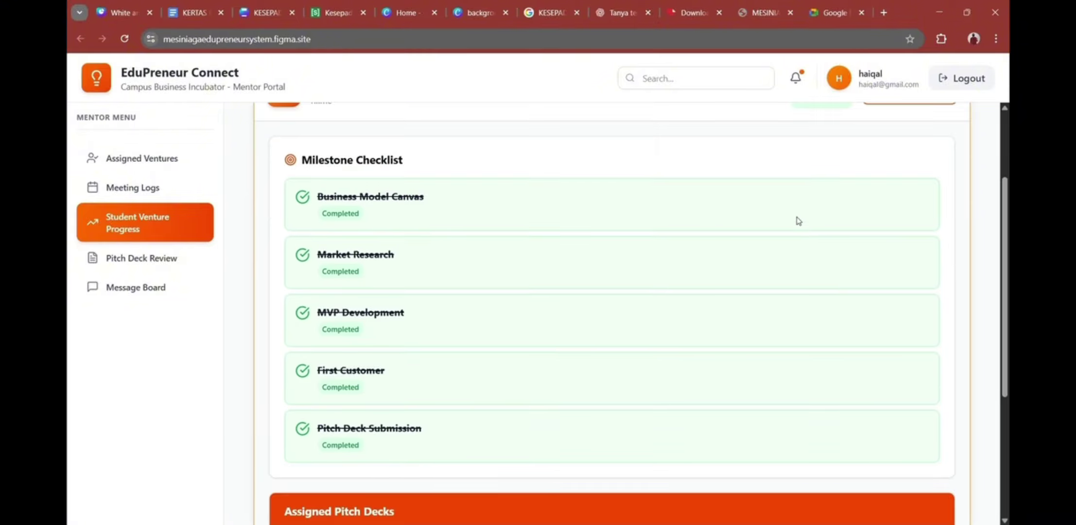
scroll(803, 227, "up", 1)
scroll(800, 231, "down", 5)
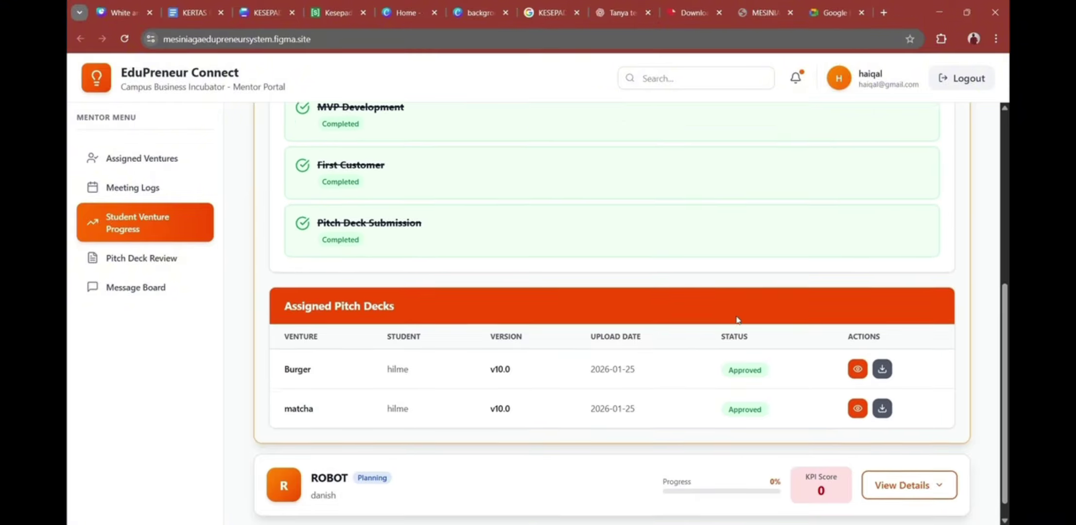
scroll(737, 319, "up", 4)
scroll(722, 311, "down", 3)
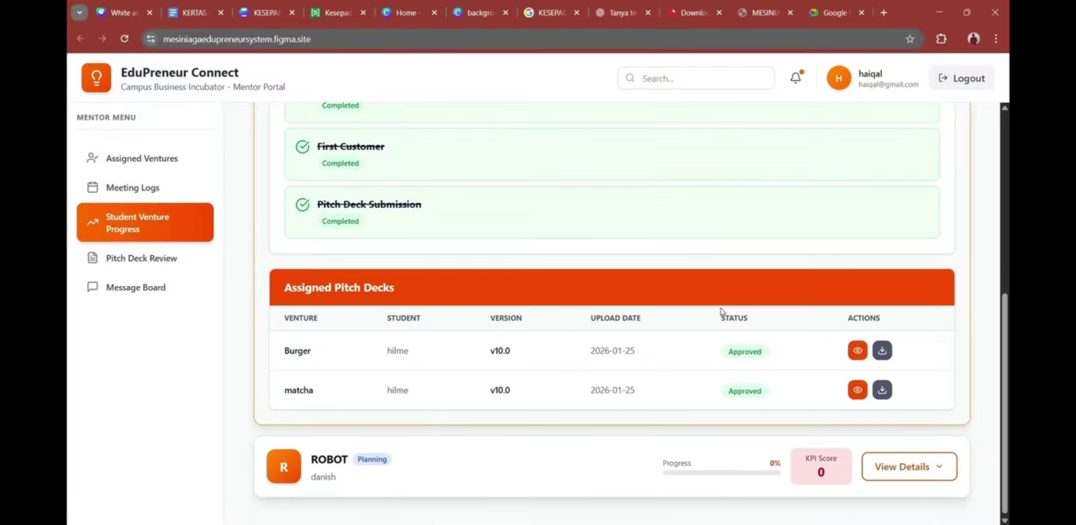
scroll(464, 233, "up", 5)
scroll(535, 233, "down", 5)
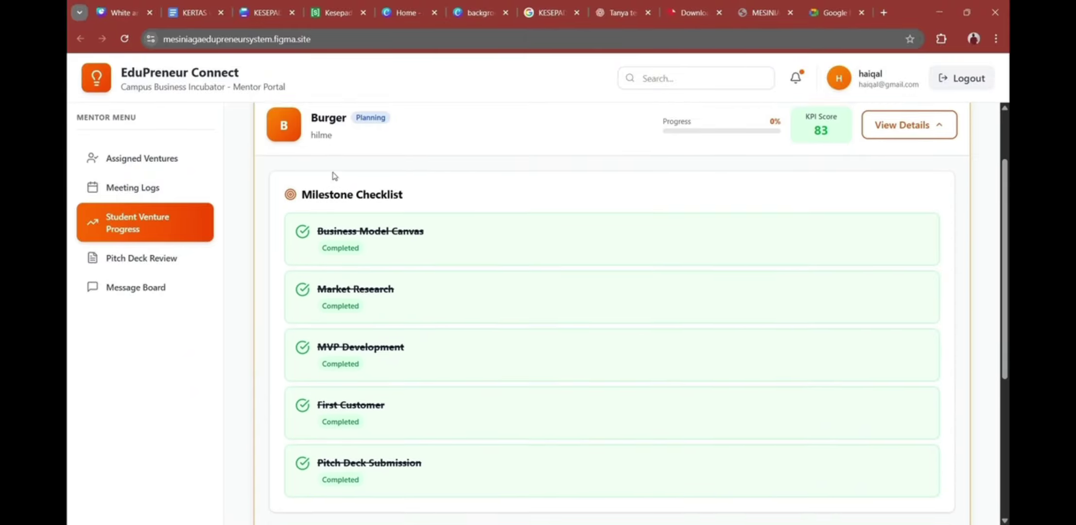
scroll(559, 224, "down", 1)
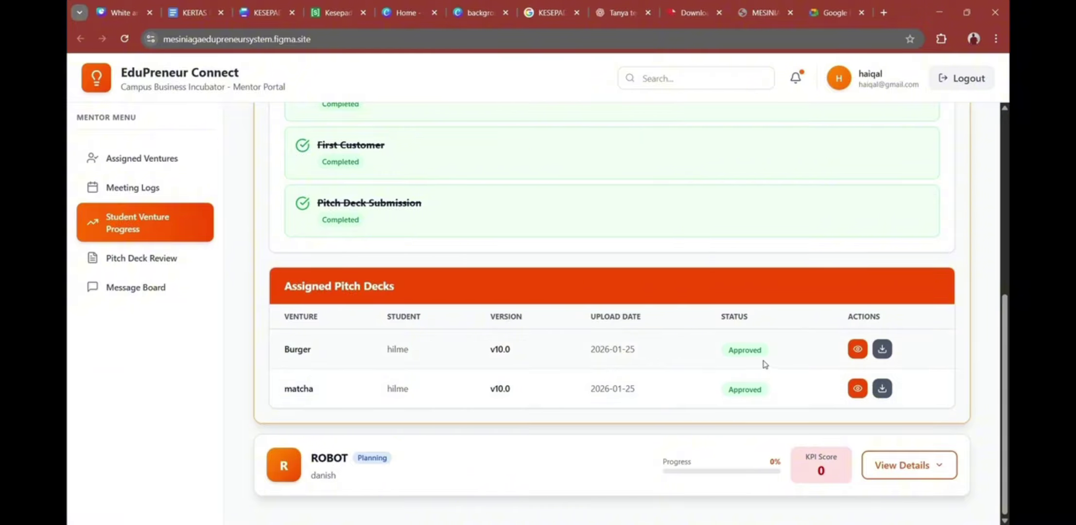
scroll(766, 365, "up", 7)
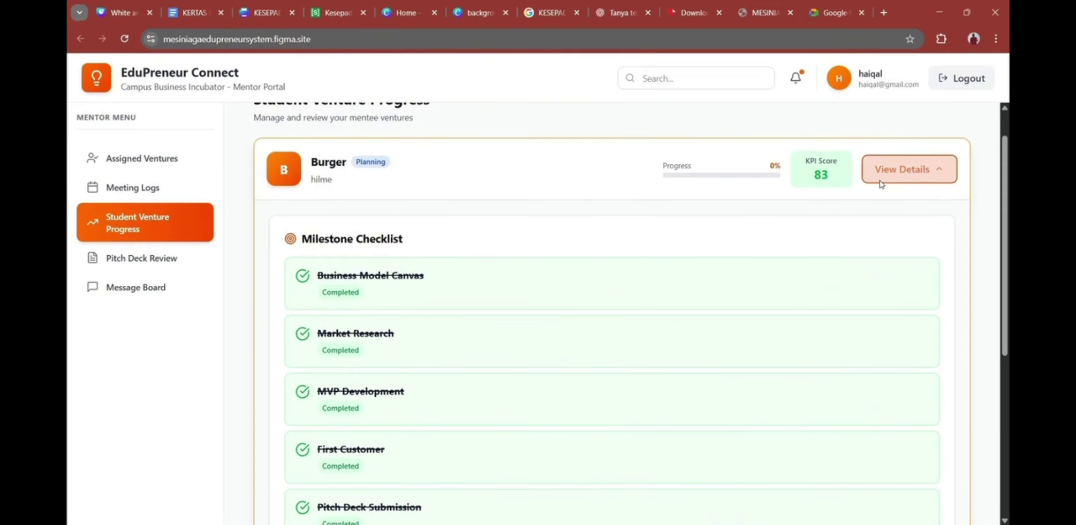
left_click(884, 180)
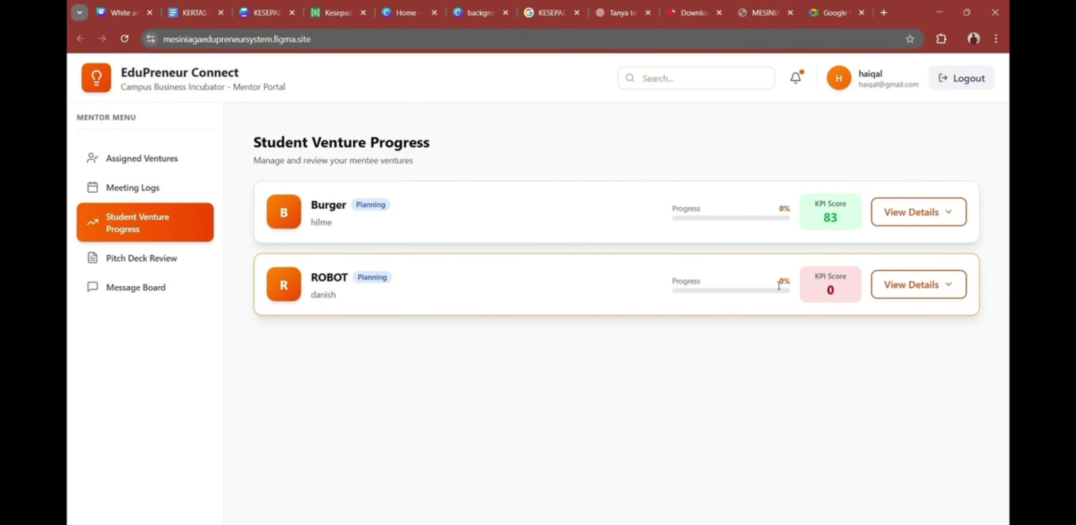
Step: Expand the ROBOT venture's details and review its milestones and pitch decks
left_click(884, 296)
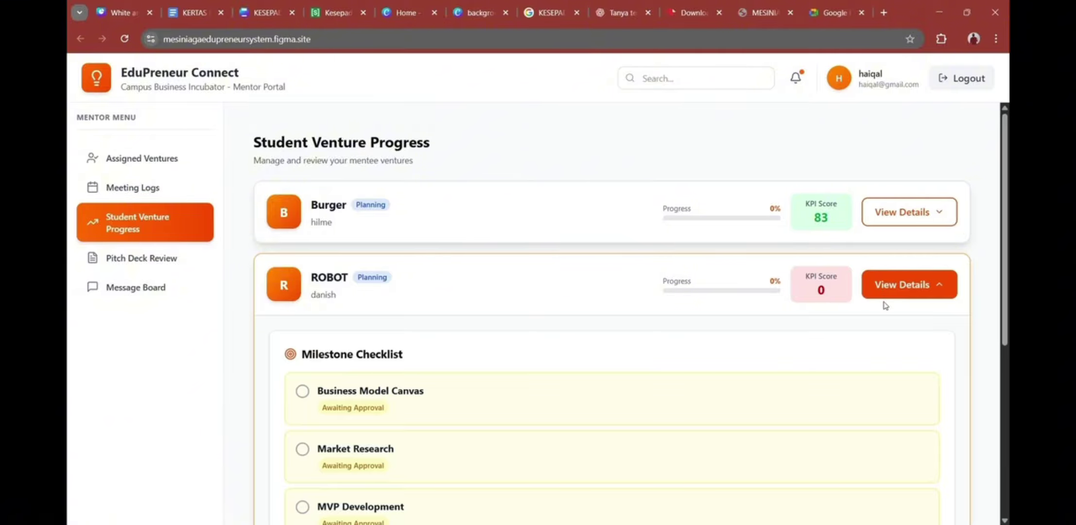
scroll(745, 332, "down", 4)
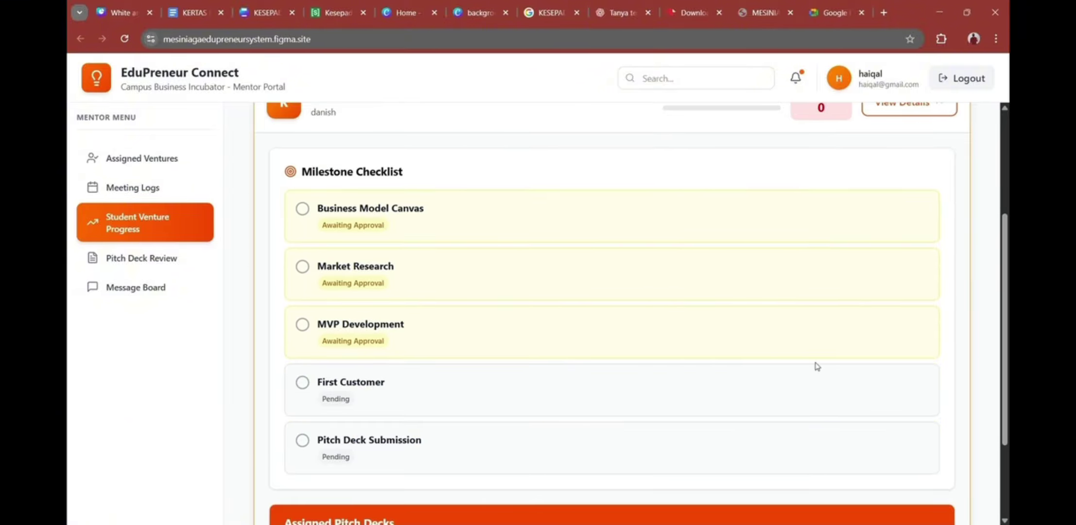
scroll(837, 352, "up", 1)
scroll(866, 350, "down", 1)
scroll(822, 243, "down", 3)
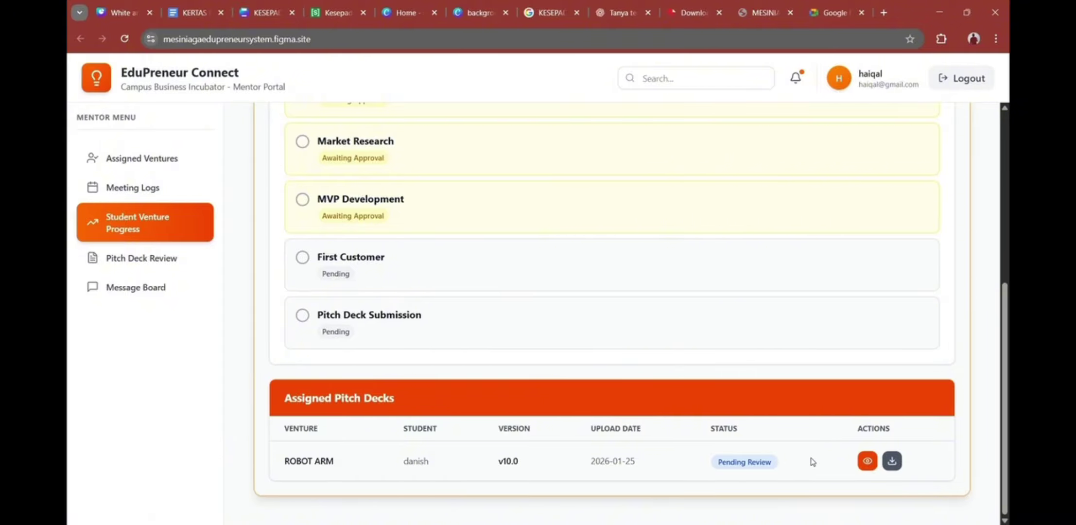
scroll(813, 463, "up", 3)
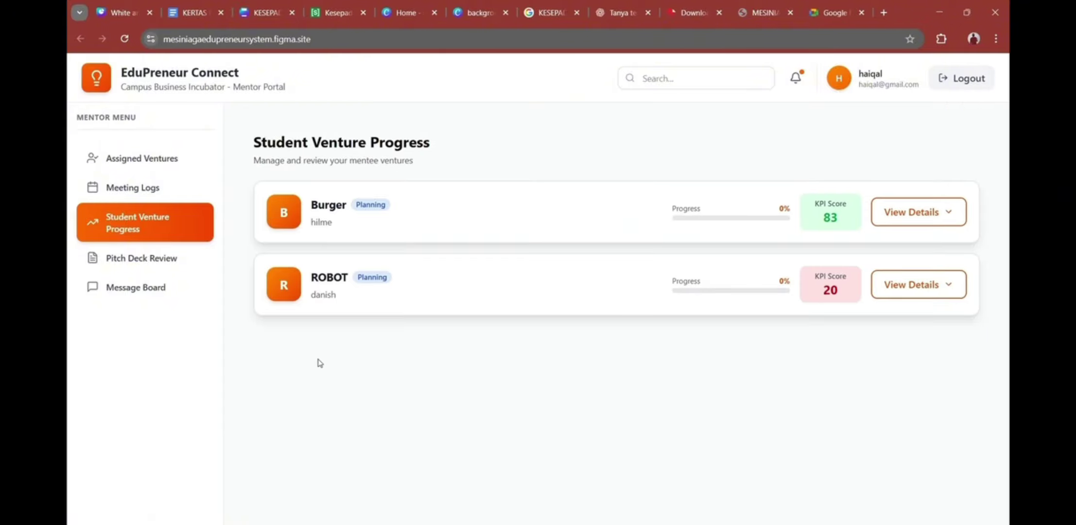
Step: Rate the ROBOT ARM pitch deck 100/100 with feedback 'Stong', approve it, and download it
left_click(200, 260)
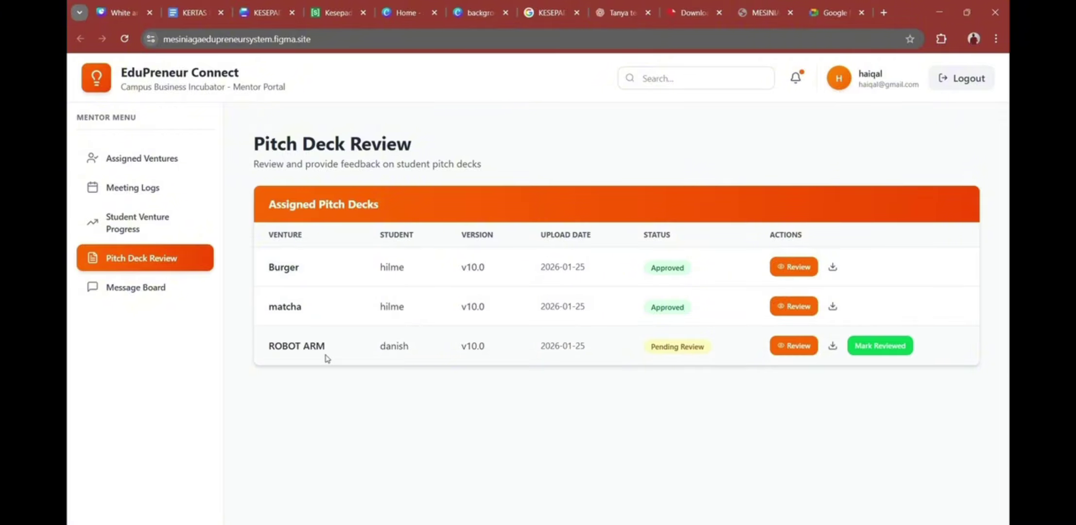
left_click(801, 350)
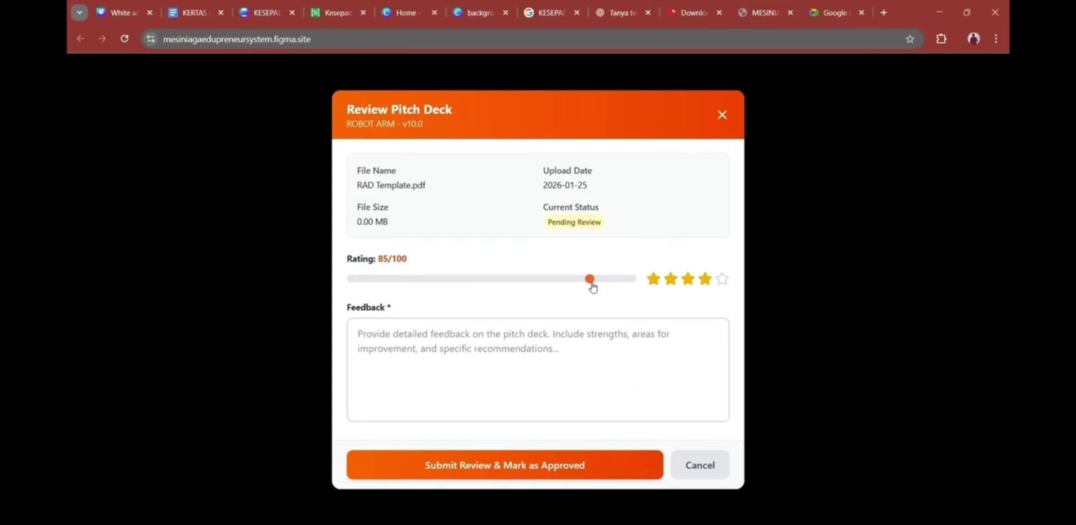
left_click_drag(591, 284, 642, 283)
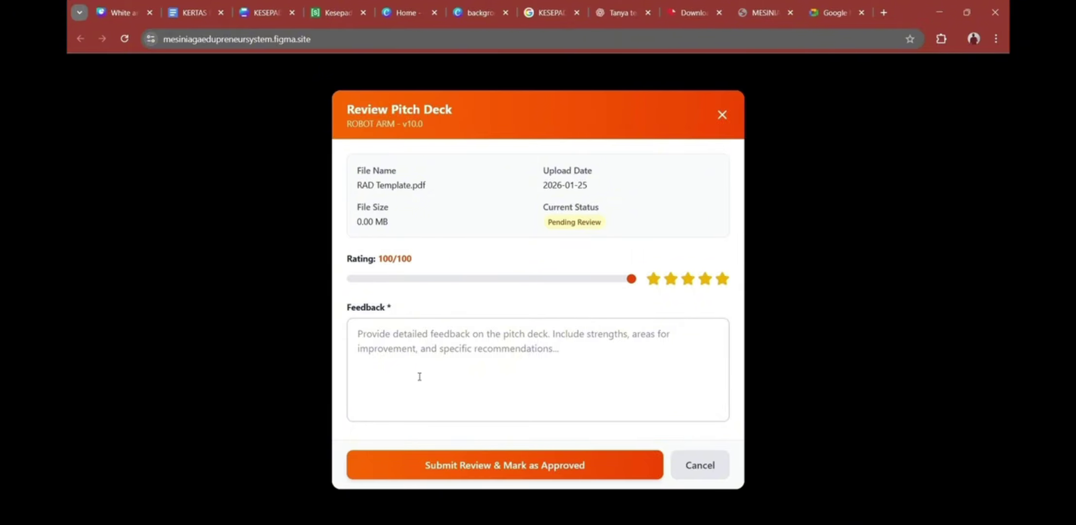
left_click(543, 343)
type("Stong")
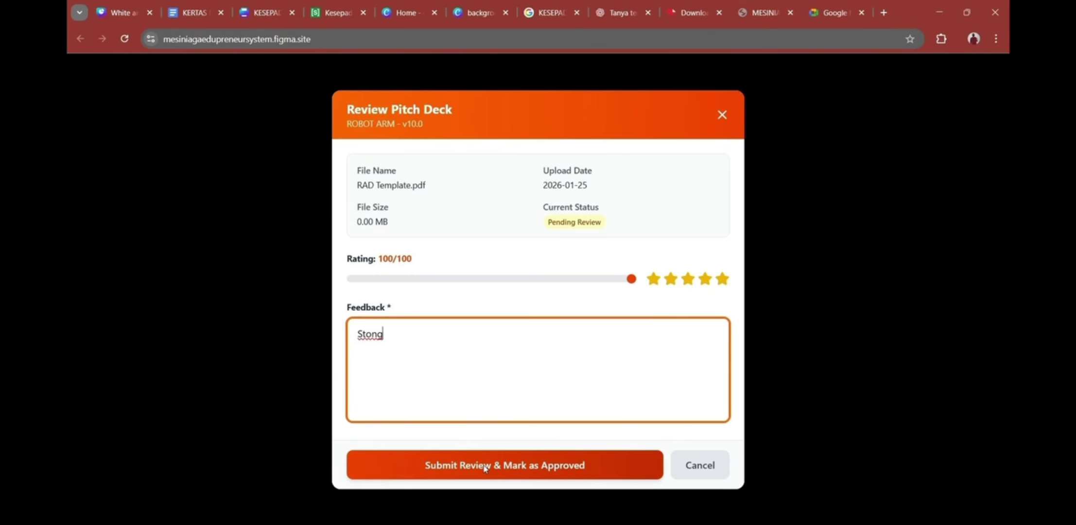
left_click(545, 470)
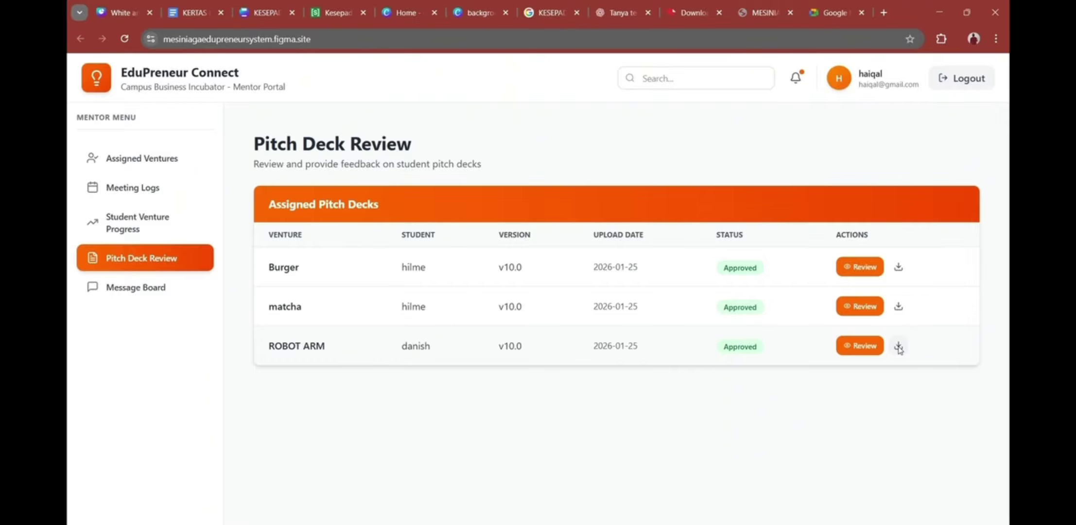
left_click(899, 347)
Step: Browse the Message Board posts and the Post New Message form
left_click(210, 294)
scroll(666, 164, "down", 1)
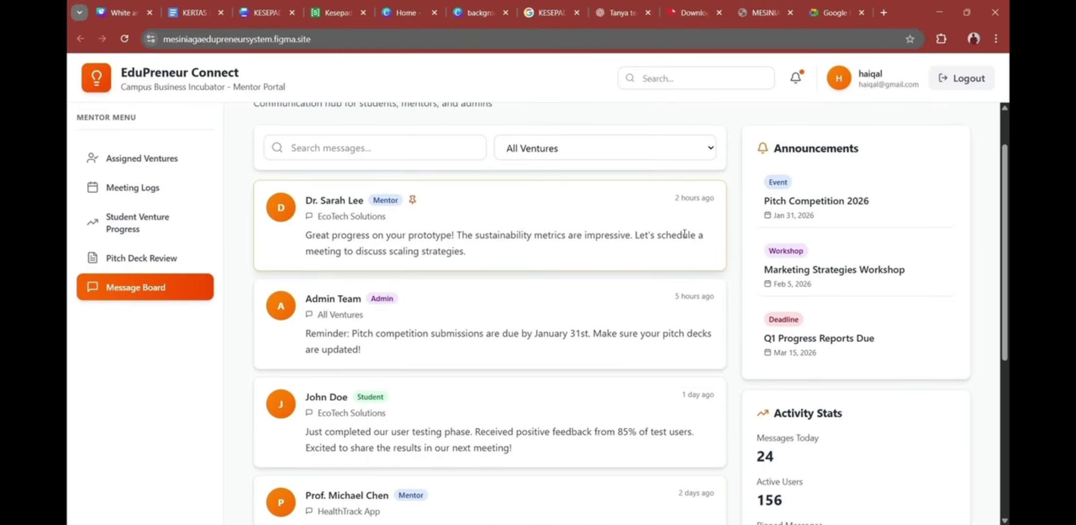
scroll(608, 243, "up", 1)
scroll(579, 279, "down", 2)
scroll(601, 317, "up", 2)
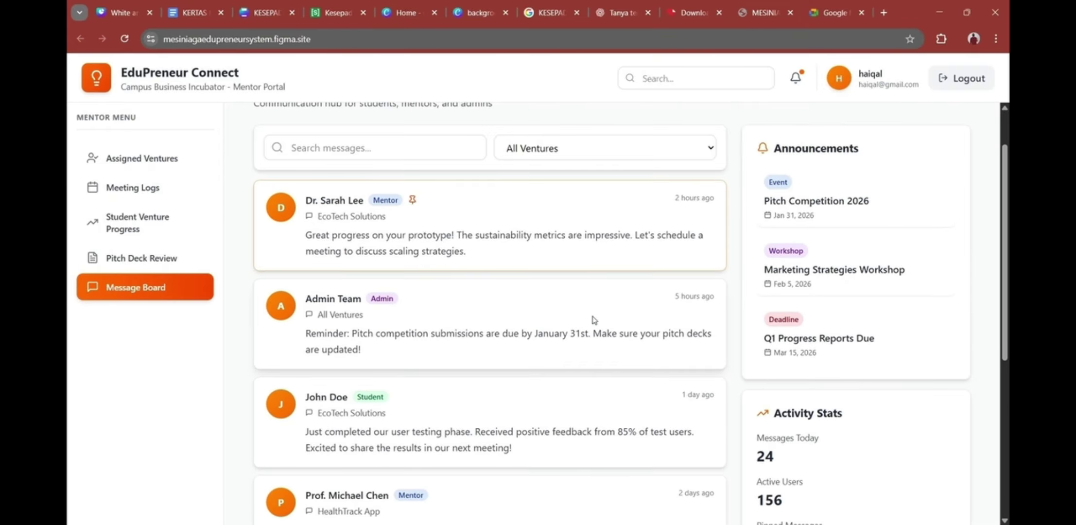
scroll(593, 317, "down", 4)
scroll(595, 320, "up", 2)
scroll(593, 320, "down", 3)
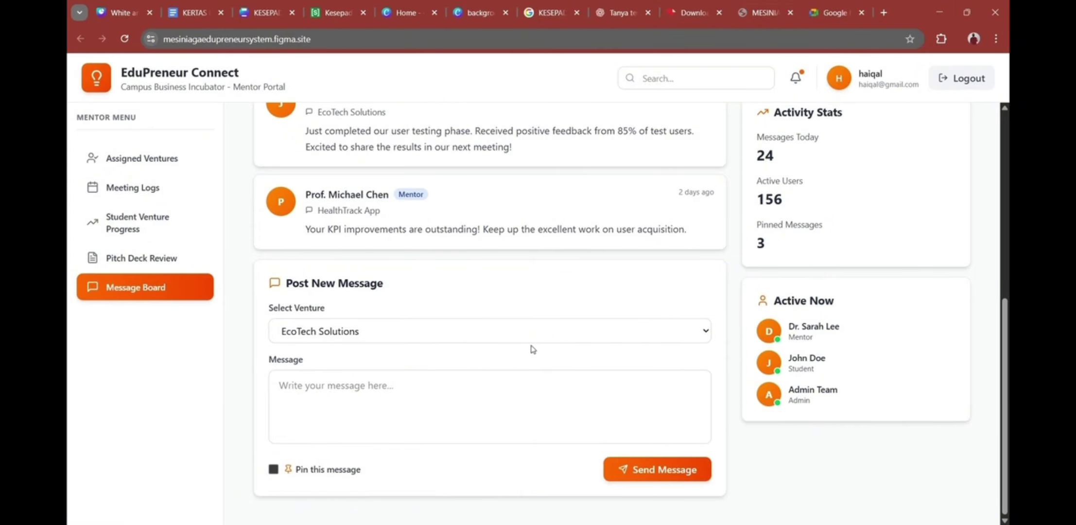
left_click(357, 392)
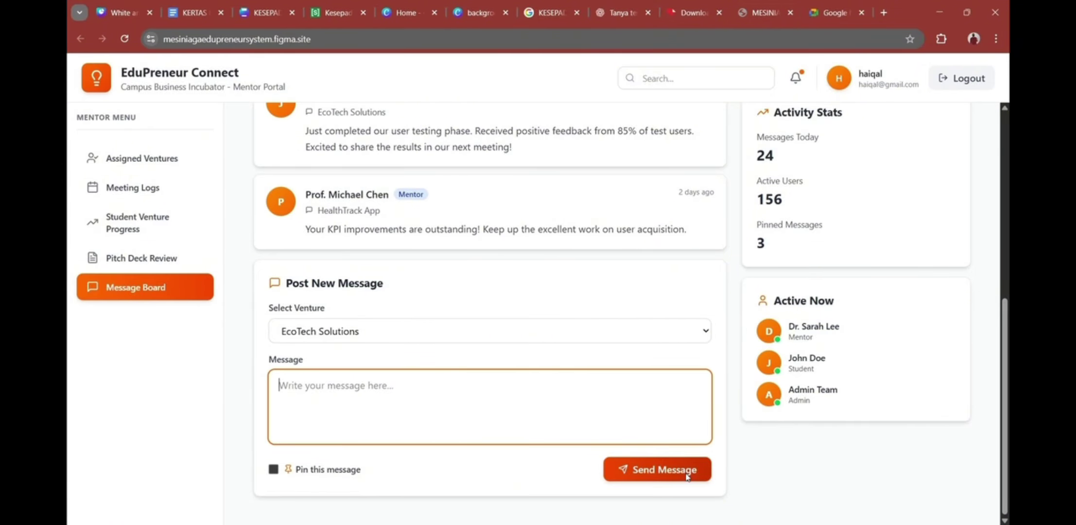
scroll(717, 409, "up", 6)
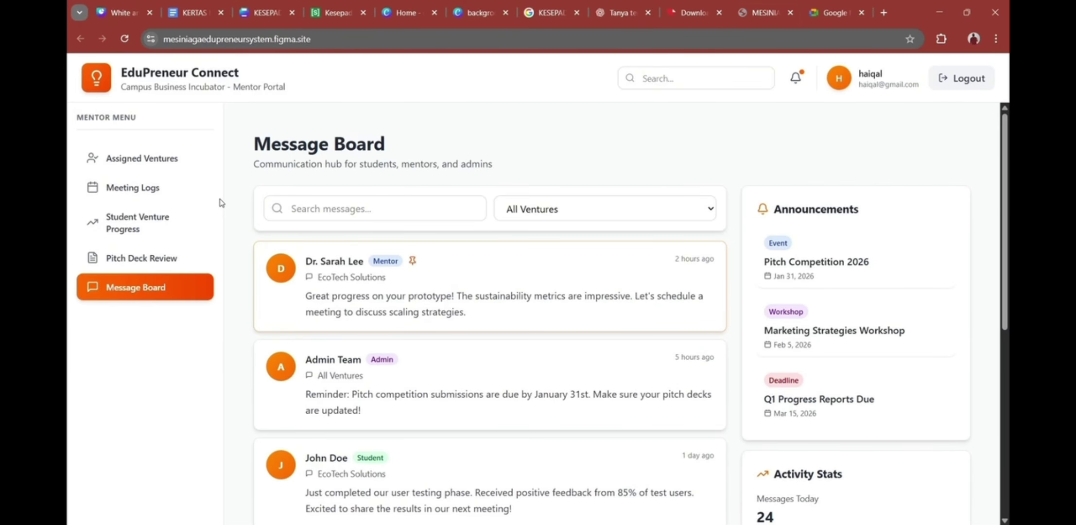
scroll(490, 332, "down", 9)
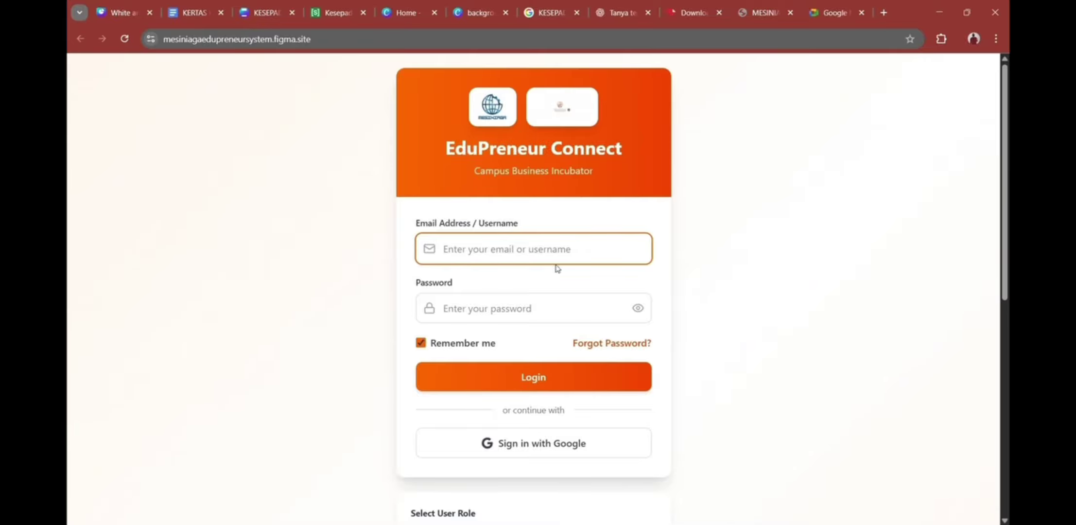
Step: Log in with the admin username and password to reach the Admin Portal dashboard
left_click(556, 251)
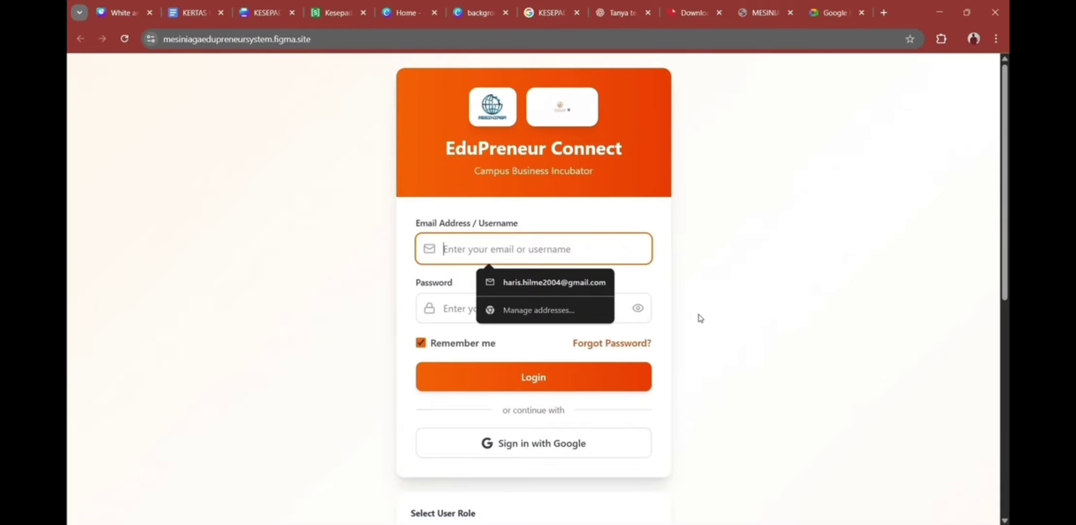
type("admin")
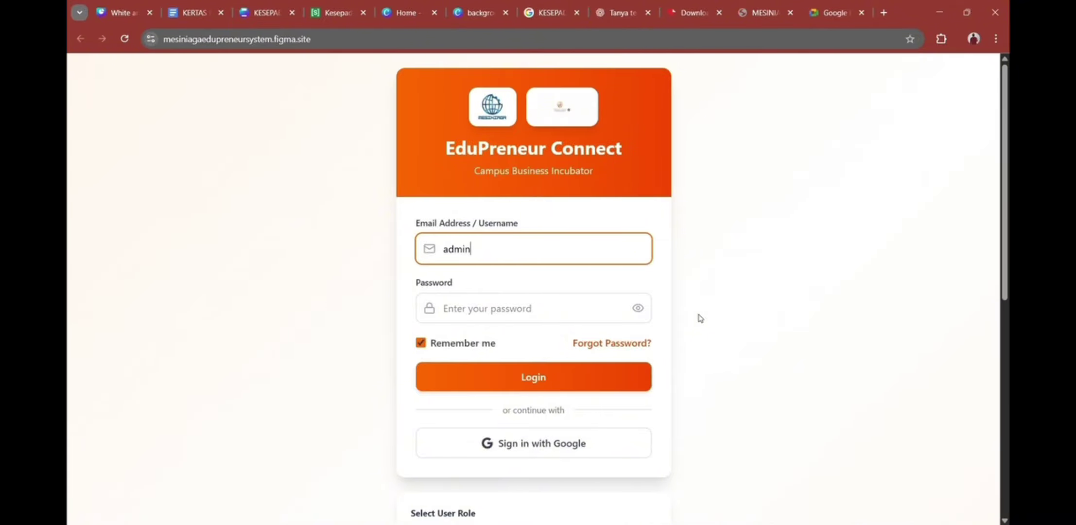
key("Tab")
type("admin123")
scroll(693, 326, "down", 4)
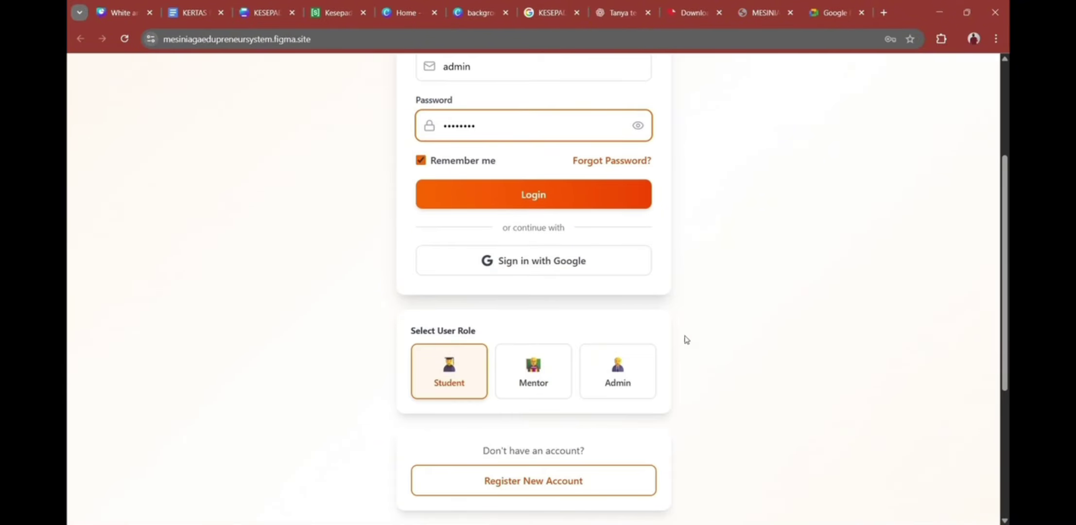
scroll(685, 337, "up", 4)
left_click(586, 387)
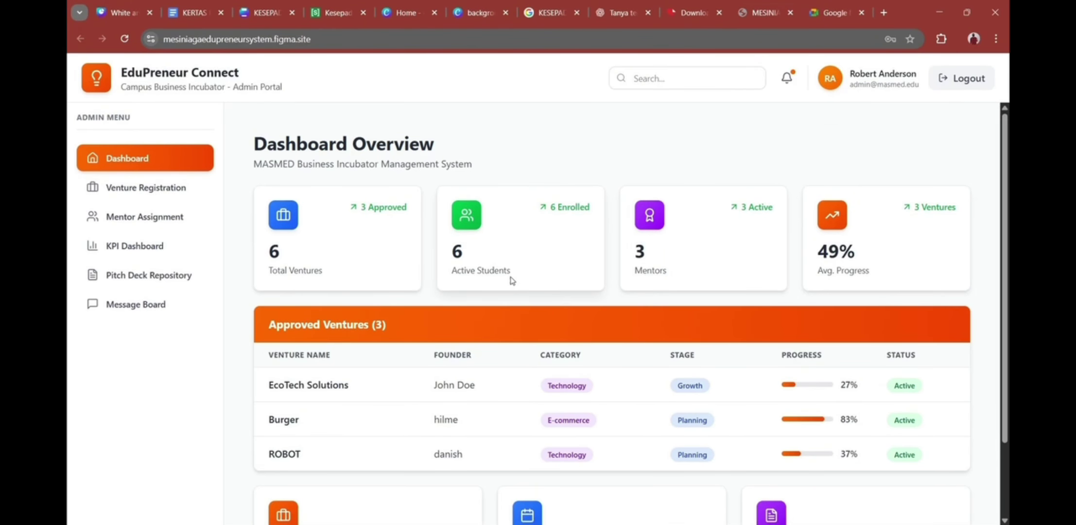
scroll(509, 278, "down", 1)
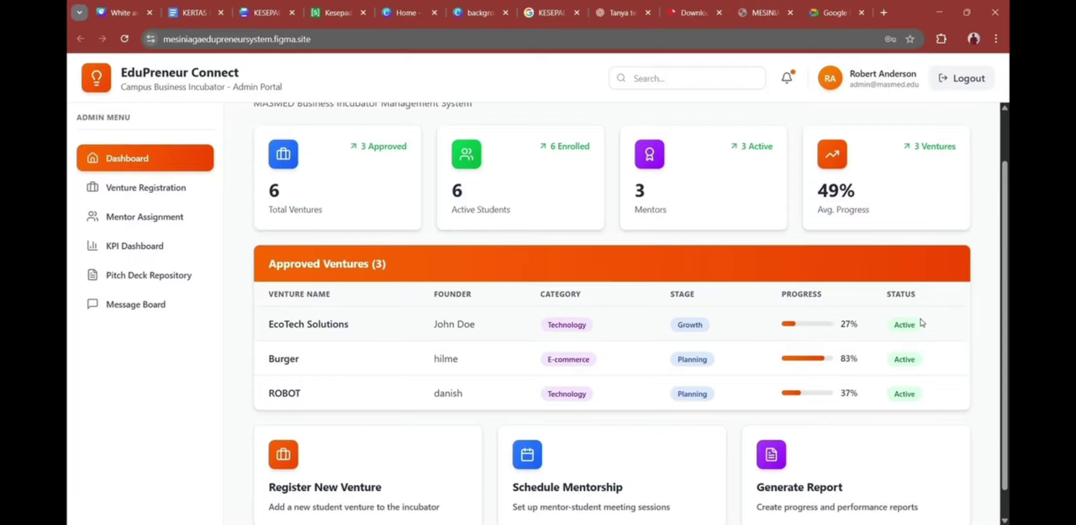
Step: Open Venture Registration and try the Pending, Approved, Rejected and All status filters
left_click(146, 187)
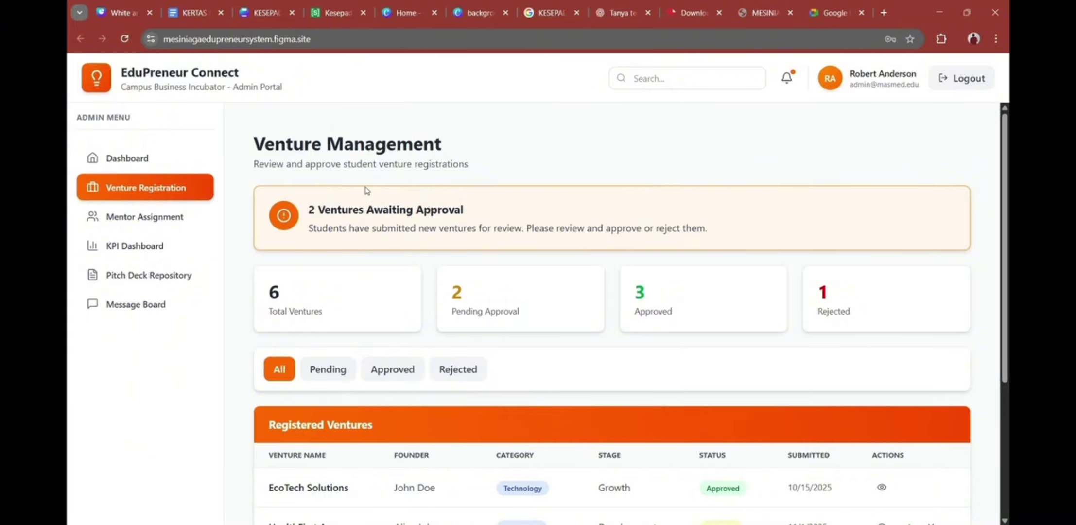
scroll(450, 230, "down", 1)
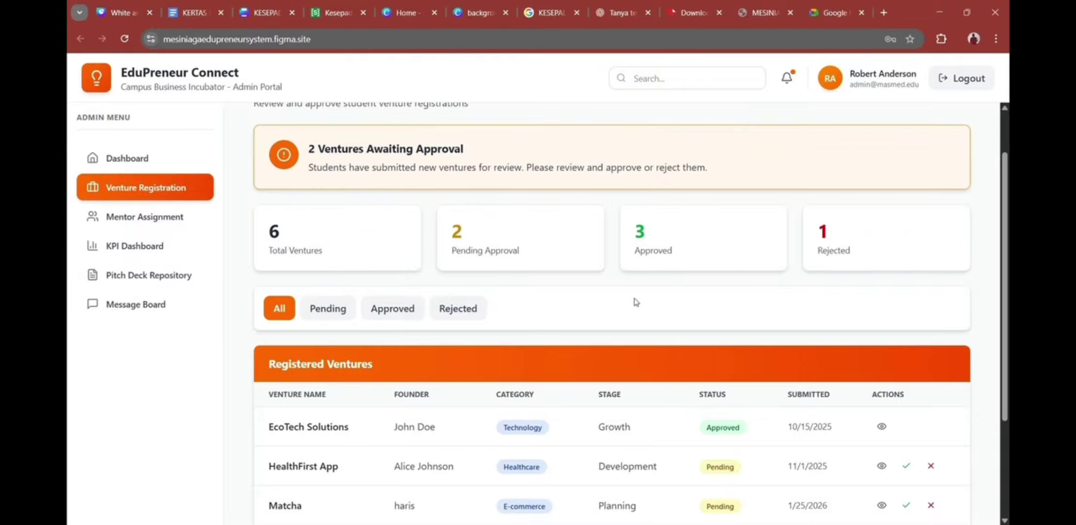
scroll(511, 350, "down", 2)
scroll(613, 298, "up", 2)
scroll(651, 221, "down", 2)
scroll(347, 205, "up", 2)
left_click(334, 318)
left_click(389, 318)
left_click(462, 321)
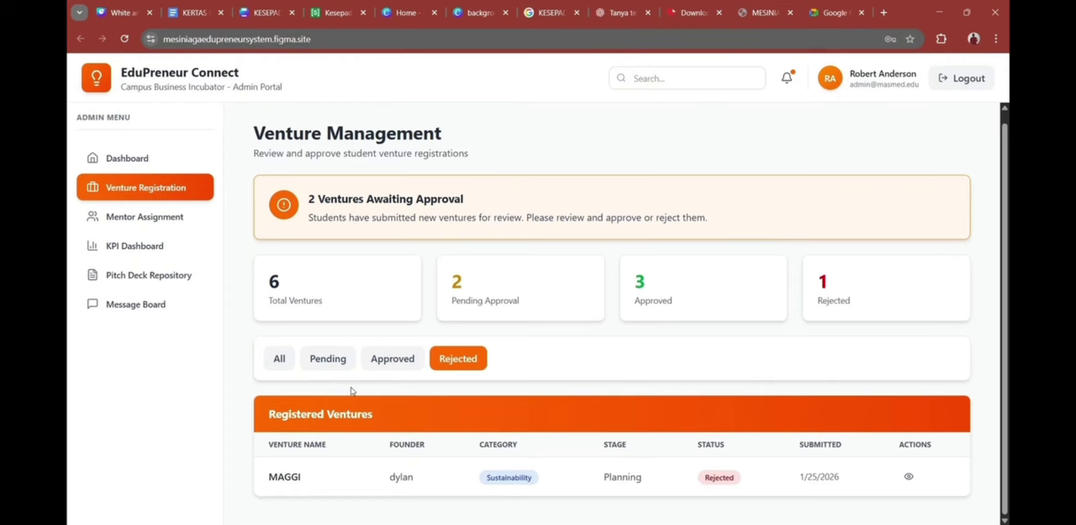
left_click(277, 369)
left_click(328, 360)
left_click(280, 359)
scroll(304, 274, "down", 3)
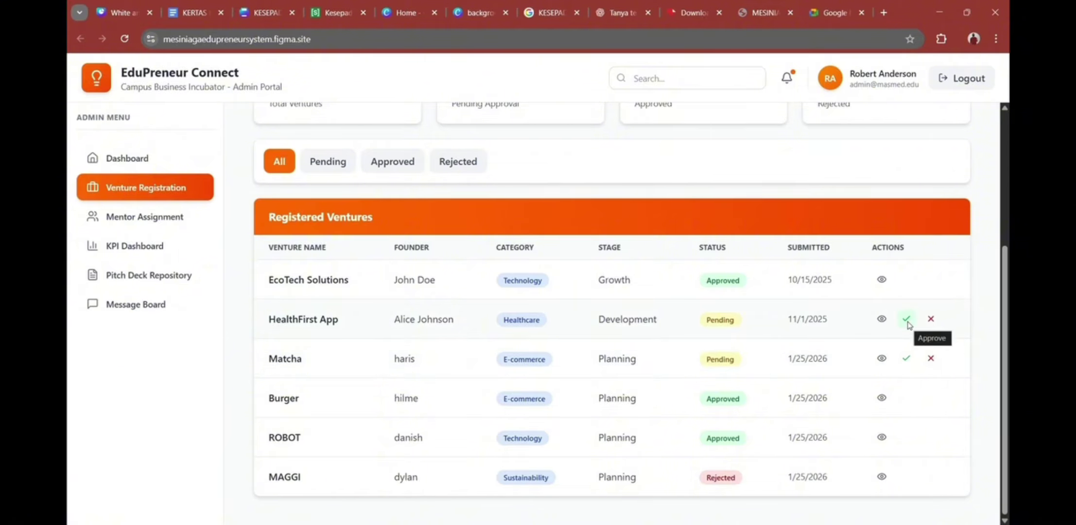
Step: Approve the HealthFirst App venture, leaving 4 approved and 1 pending, then go to Mentor Assignment
left_click(908, 319)
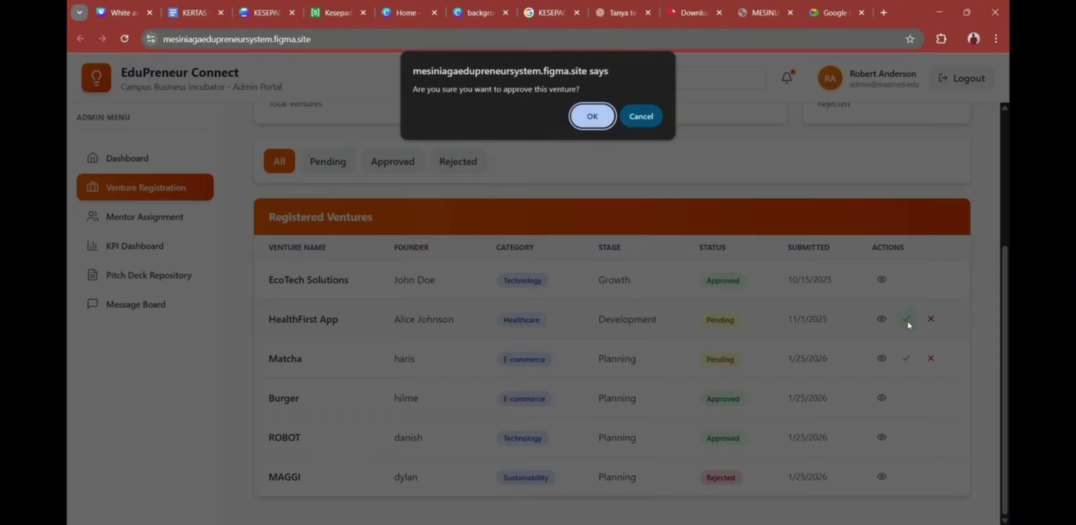
left_click(591, 115)
left_click(641, 116)
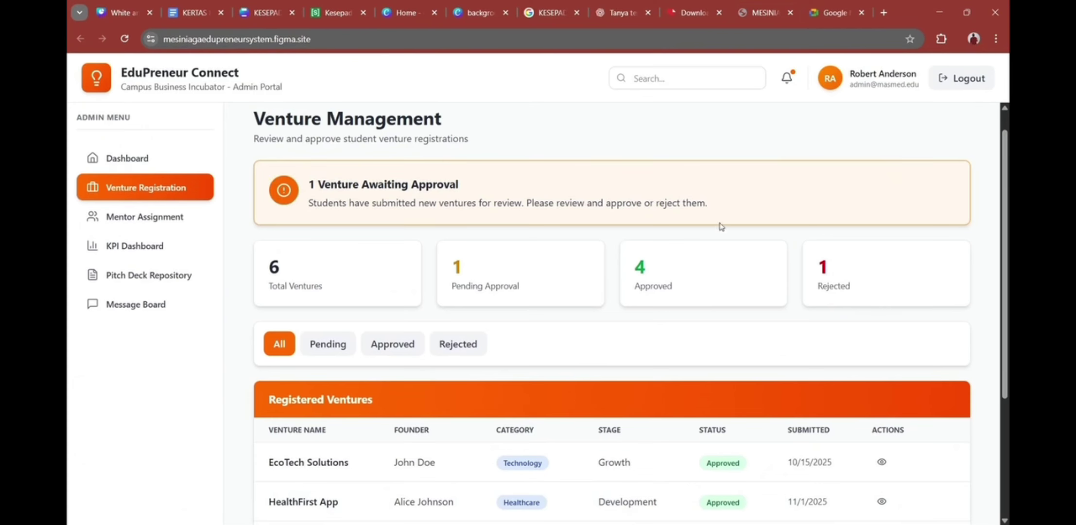
scroll(659, 264, "down", 1)
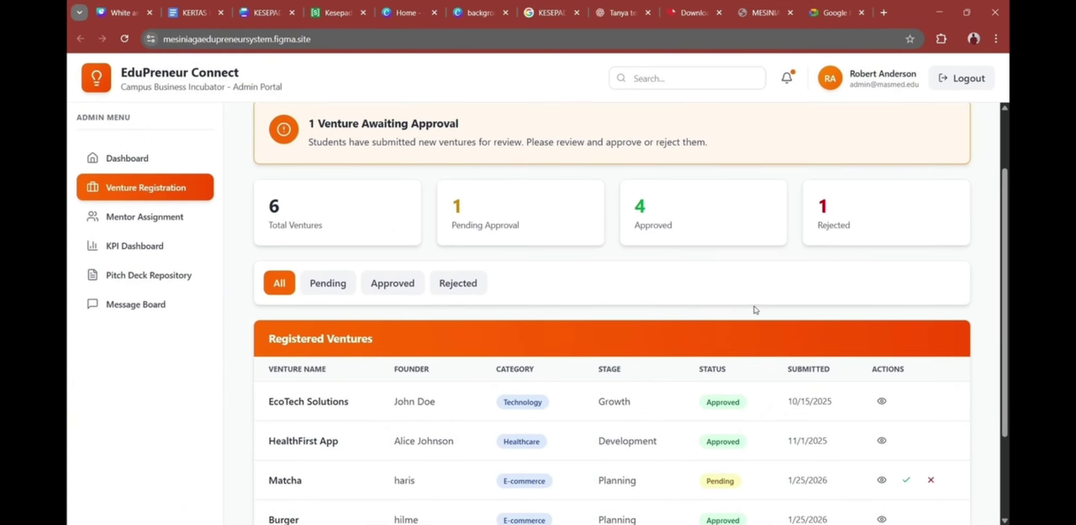
scroll(851, 414, "down", 1)
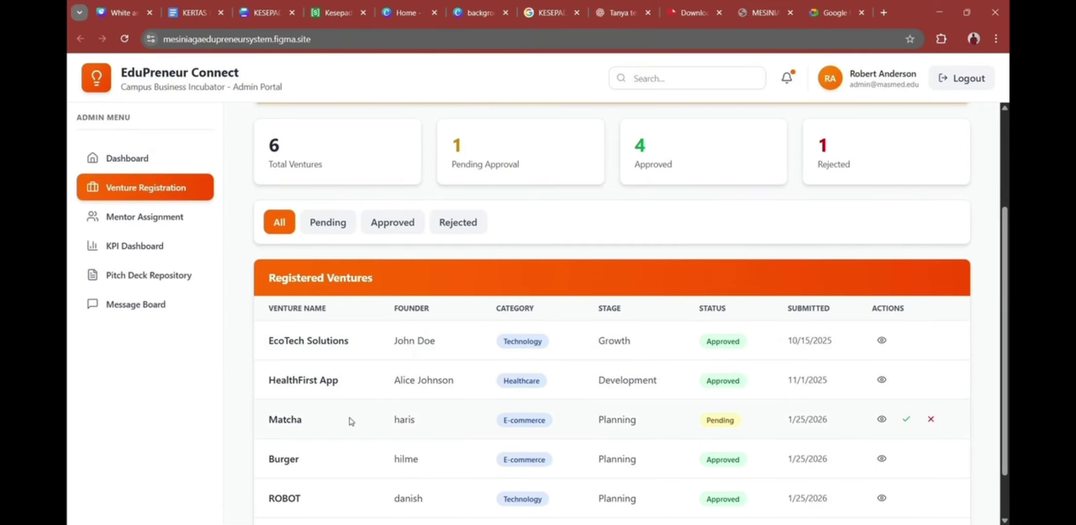
left_click(145, 216)
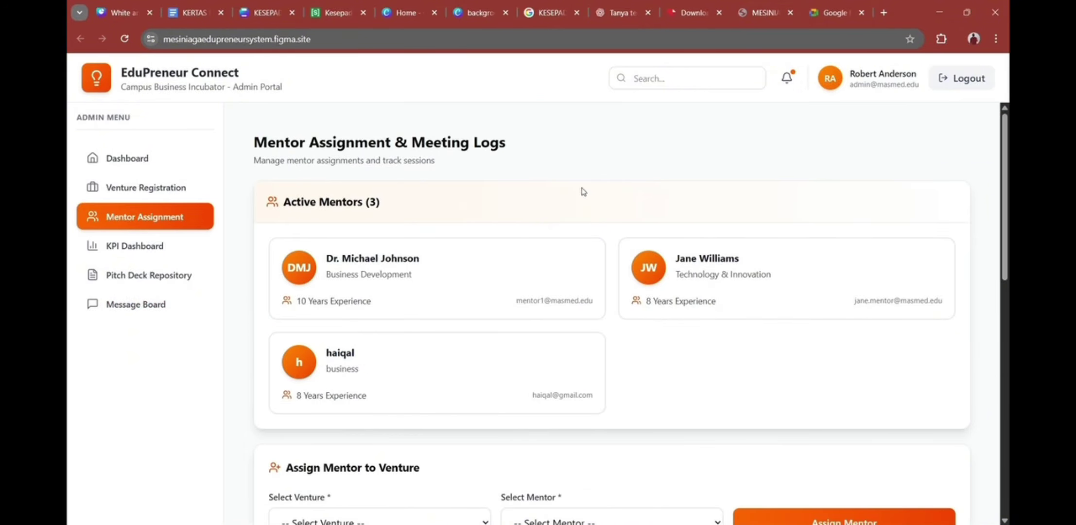
Step: Assign the third listed business mentor to the ROBOT venture
scroll(269, 243, "down", 3)
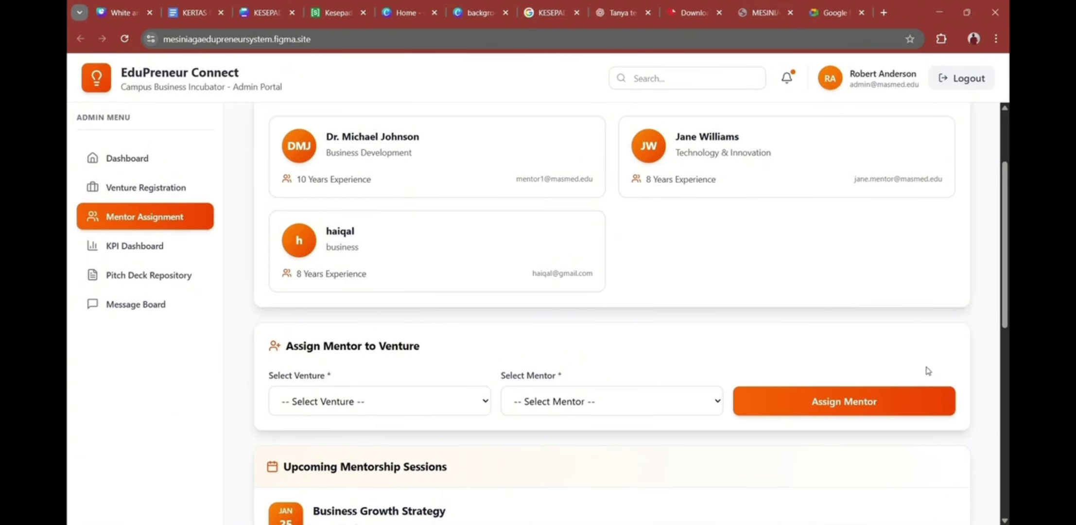
left_click(396, 414)
left_click(365, 466)
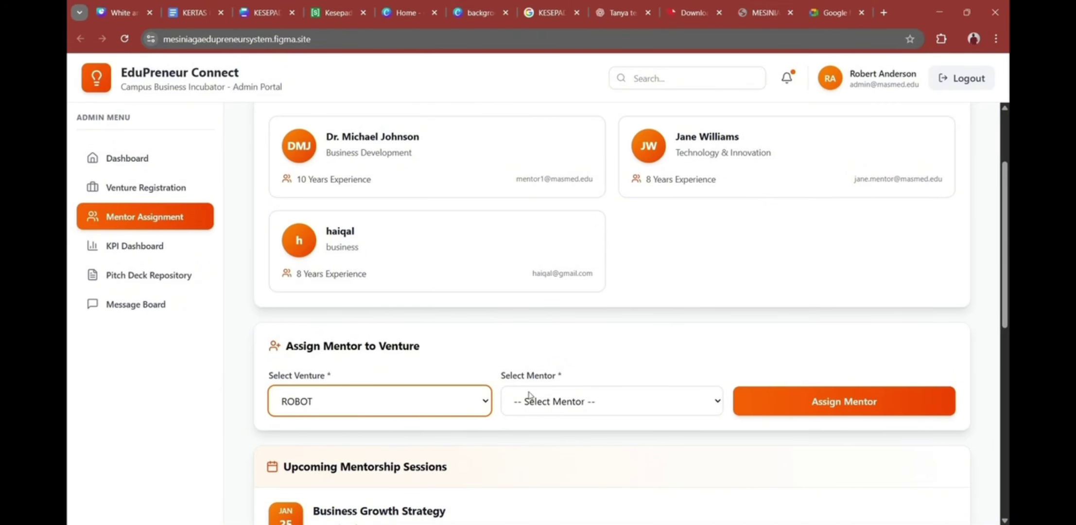
left_click(576, 406)
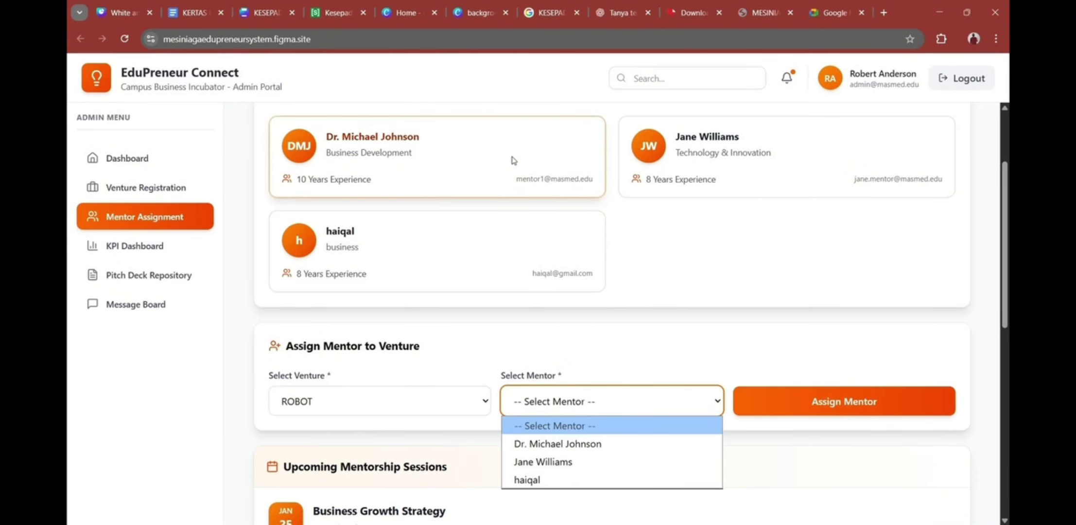
left_click(575, 480)
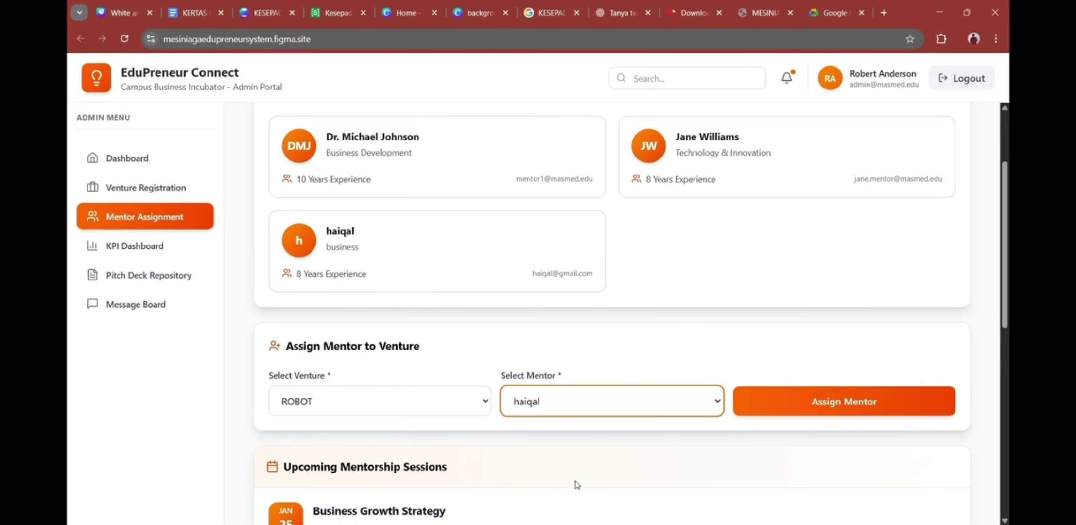
left_click(855, 409)
Step: Check ROBOT's new intro session, then open the KPI Dashboard
scroll(724, 328, "down", 5)
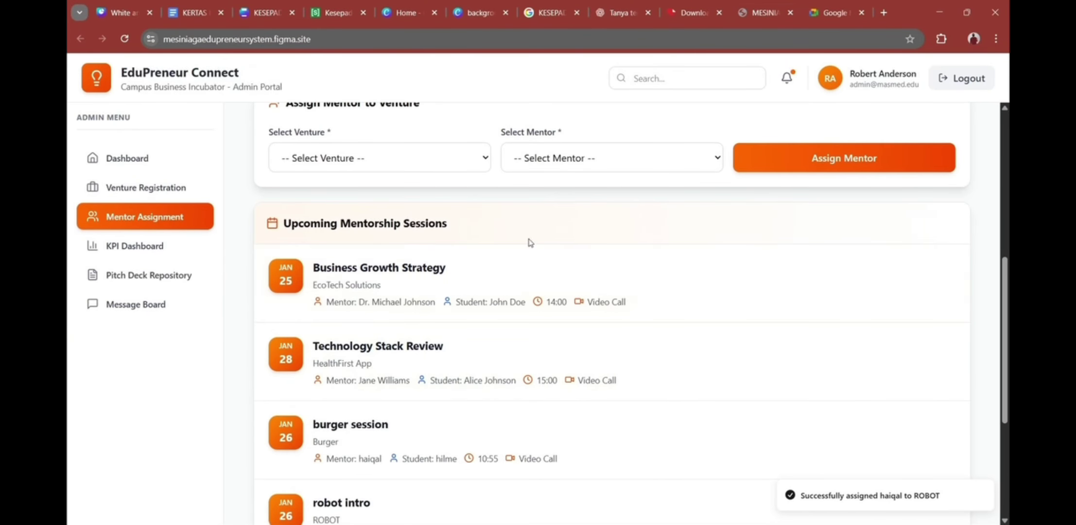
scroll(533, 235, "down", 1)
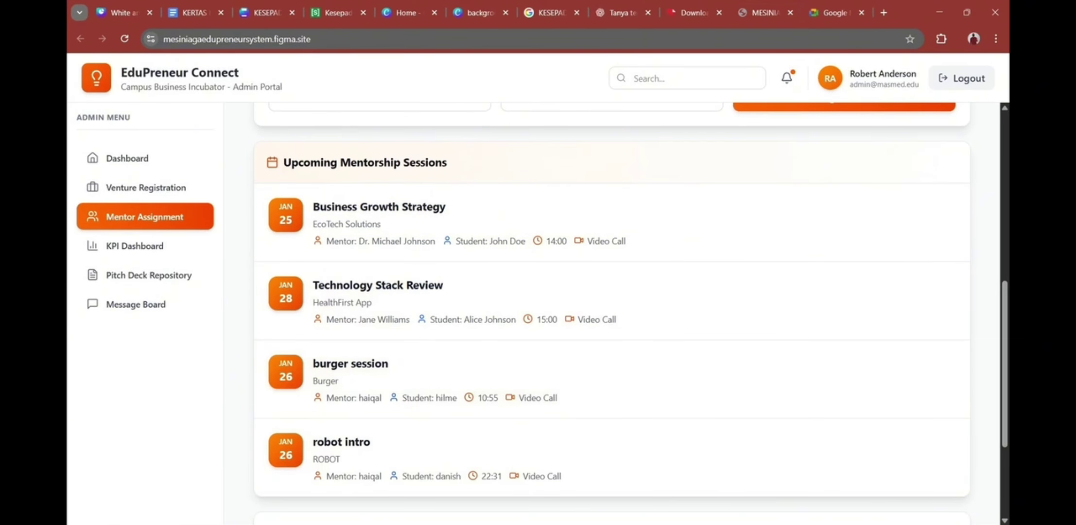
left_click(139, 245)
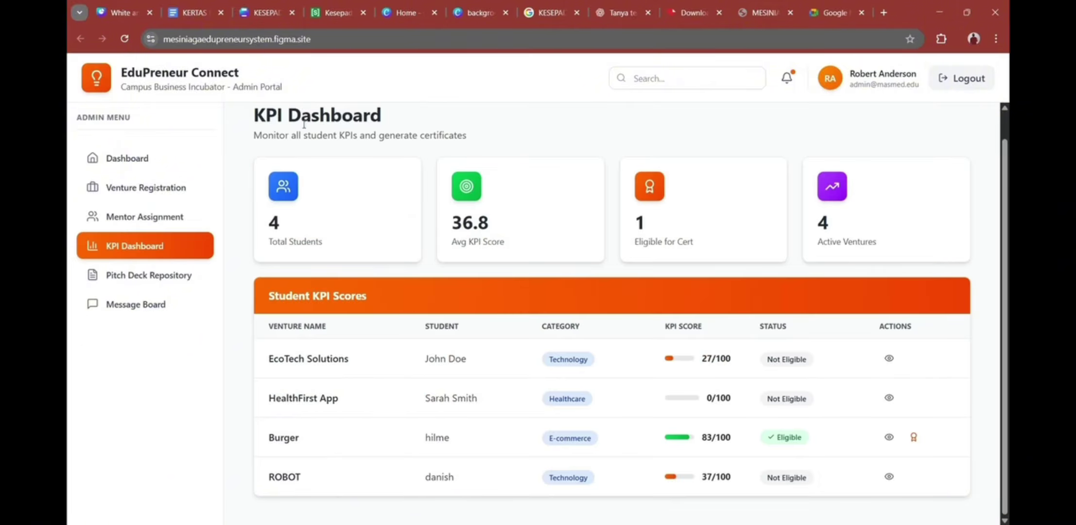
Step: Review the KPI scores (4 students, 36.8 average), then open the Pitch Deck Repository
scroll(292, 146, "up", 1)
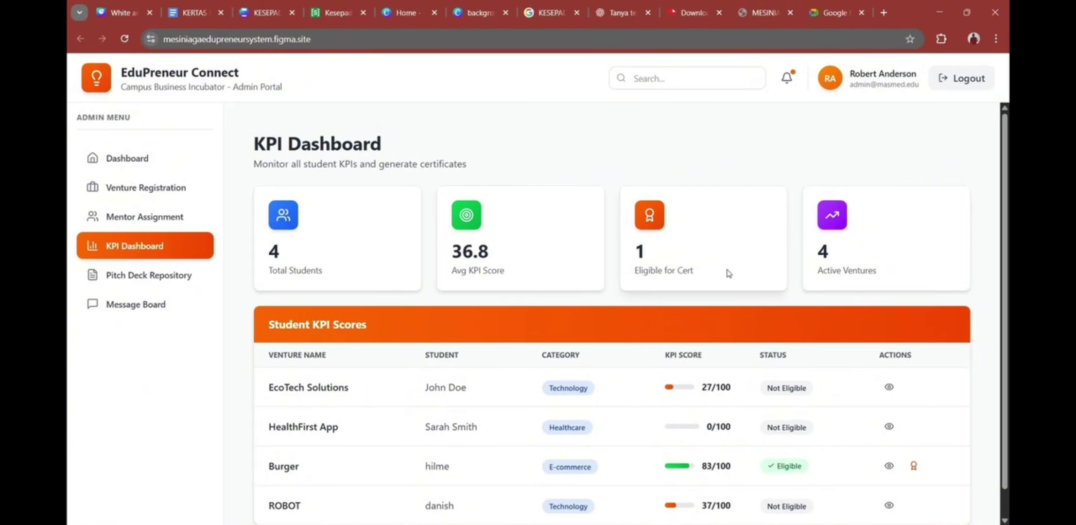
scroll(258, 283, "down", 1)
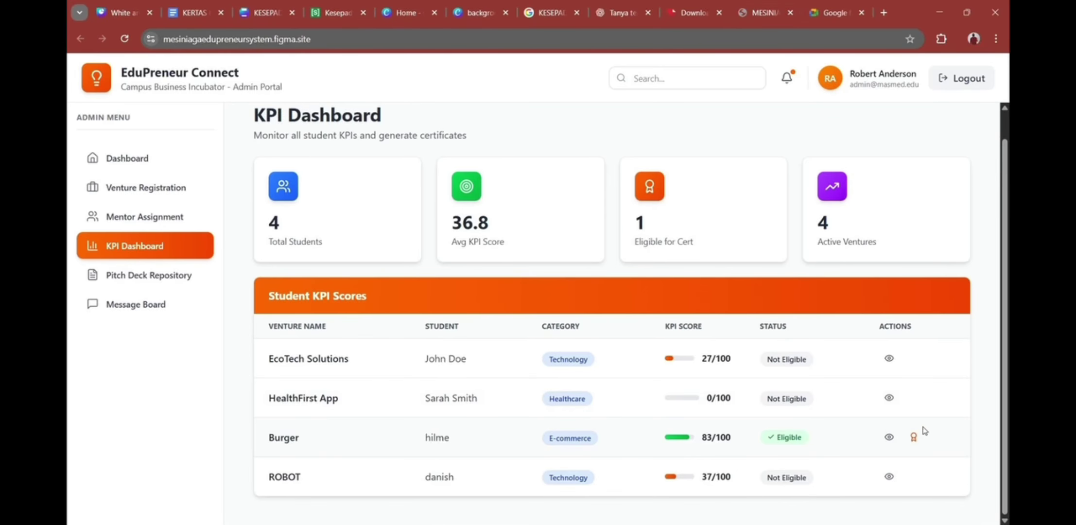
left_click(190, 278)
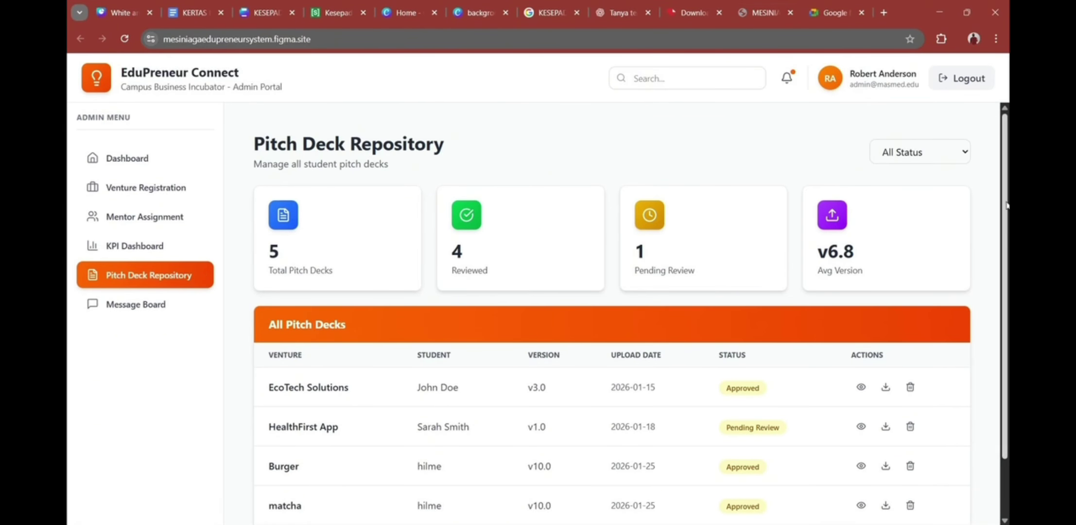
Step: Open the Message Board and address a new post to the EduLearn Platform venture
scroll(498, 239, "down", 2)
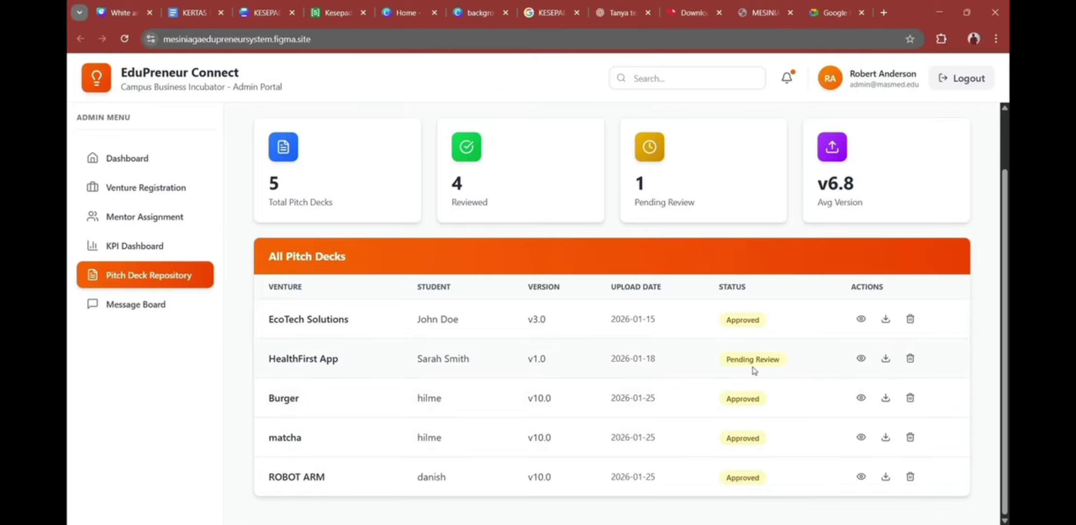
left_click(136, 305)
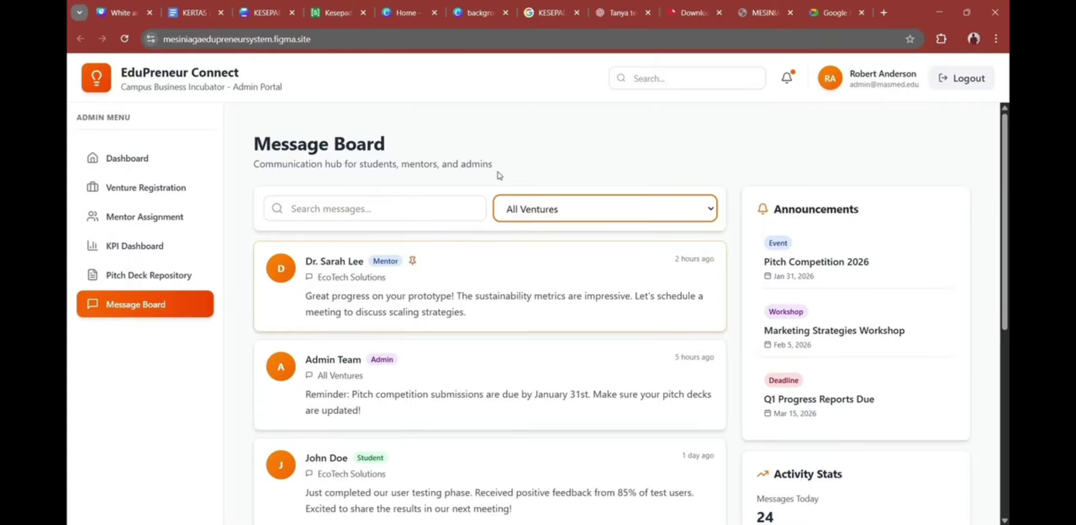
scroll(538, 380, "down", 4)
scroll(406, 320, "up", 3)
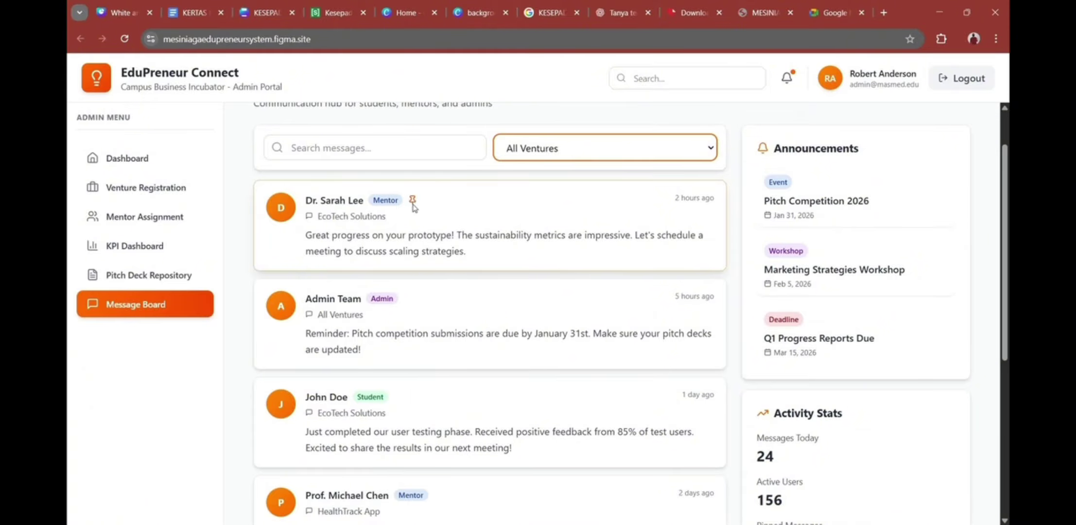
scroll(668, 285, "down", 5)
left_click(698, 338)
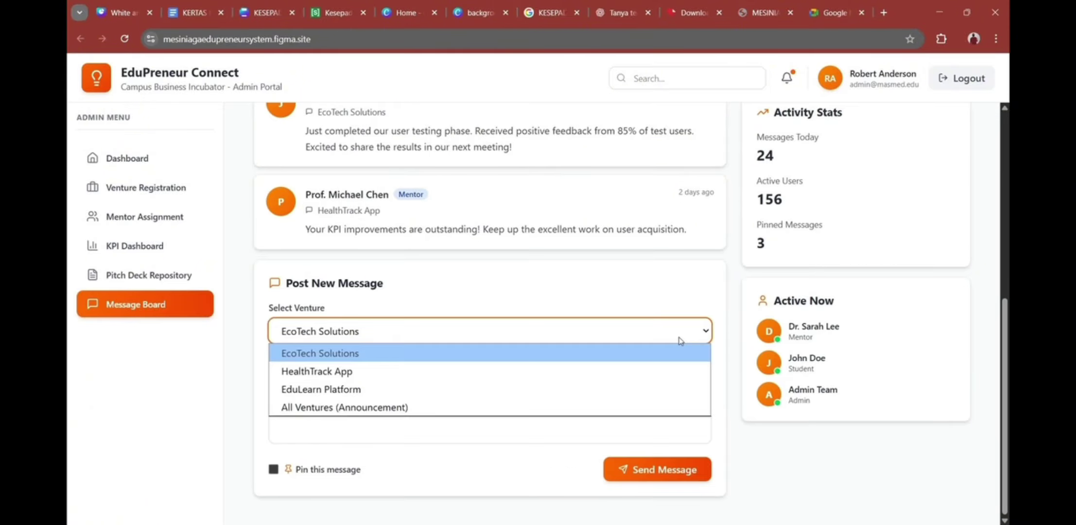
left_click(656, 384)
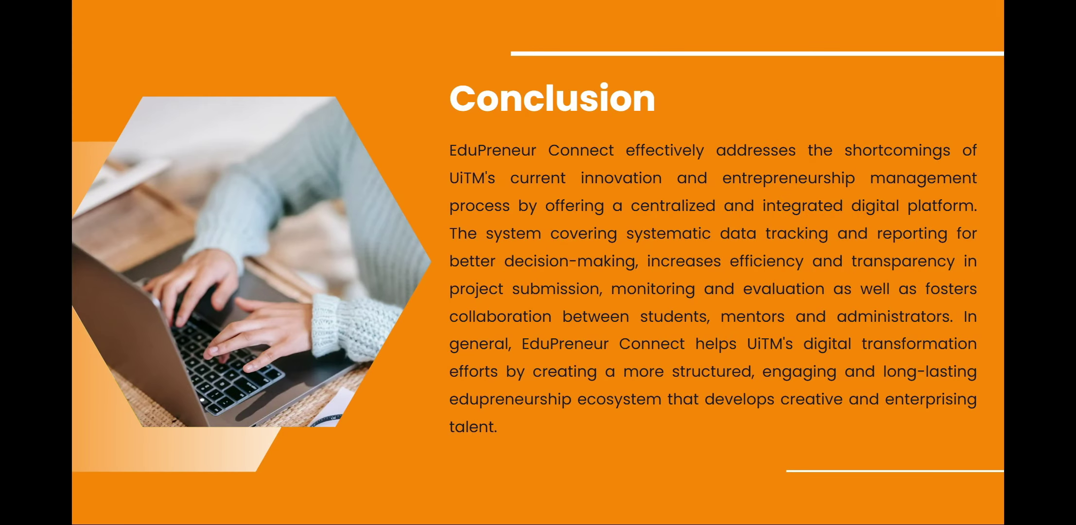